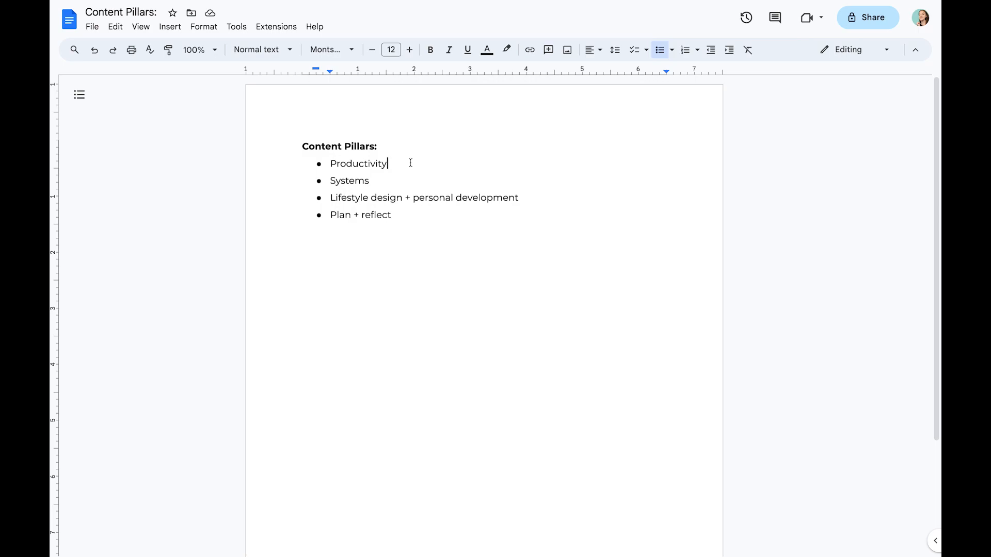
Step: Paste placeholder idea sub-bullets under the Productivity, Systems, Lifestyle design + personal development, and Plan + reflect pillars
{"action": "key", "text": "ctrl+v"}
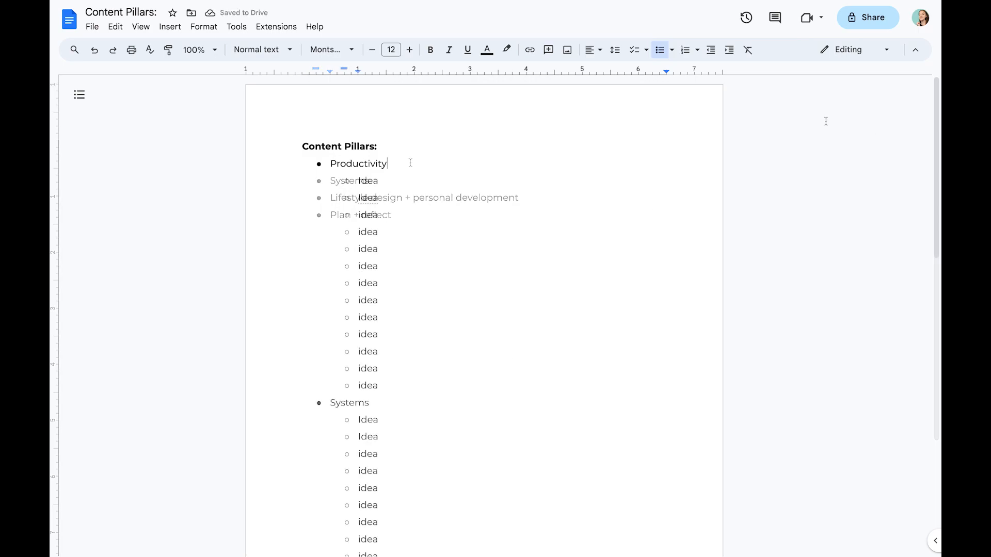
{"action": "scroll", "coordinate": [379, 321], "scroll_direction": "down", "scroll_amount": 9}
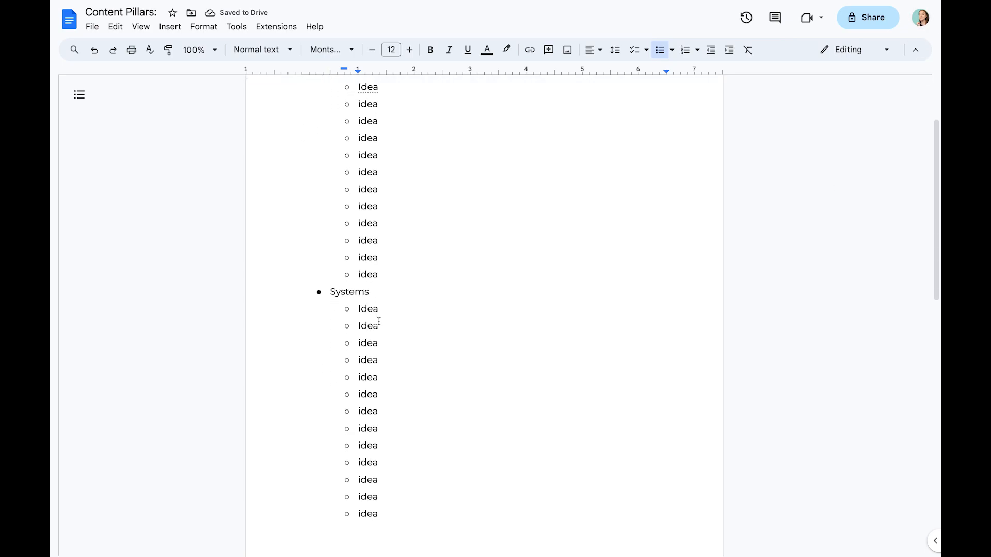
{"action": "scroll", "coordinate": [379, 321], "scroll_direction": "down", "scroll_amount": 5}
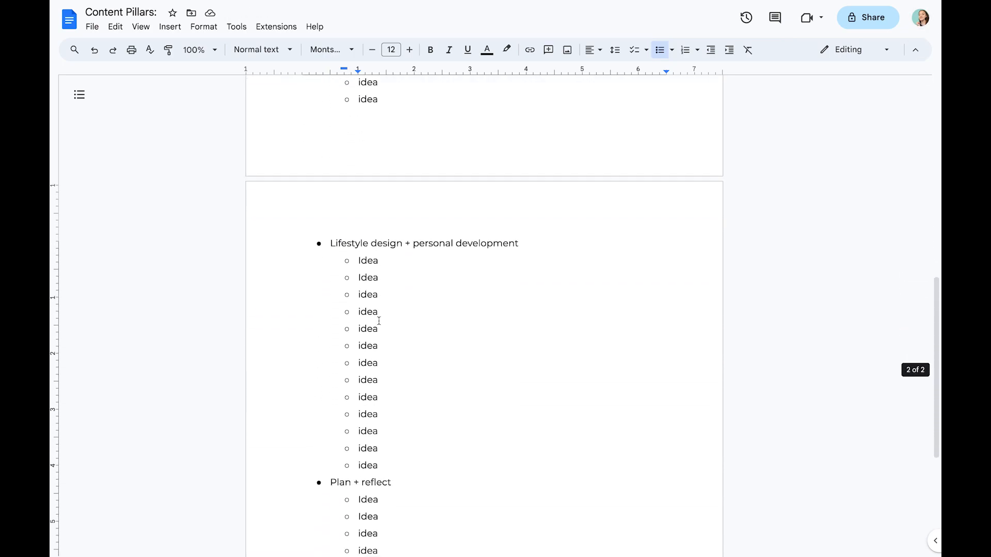
{"action": "scroll", "coordinate": [411, 383], "scroll_direction": "up", "scroll_amount": 13}
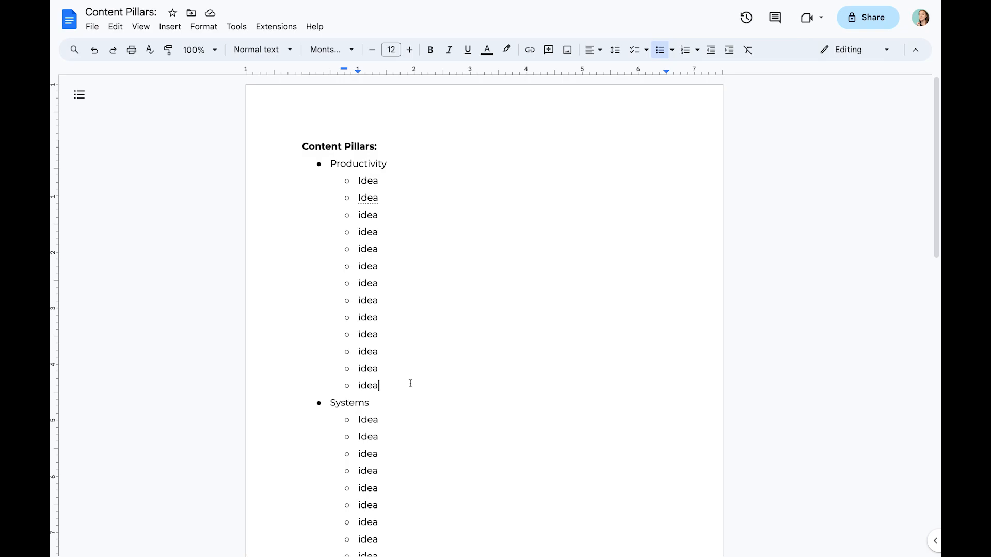
{"action": "scroll", "coordinate": [491, 362], "scroll_direction": "down", "scroll_amount": 12}
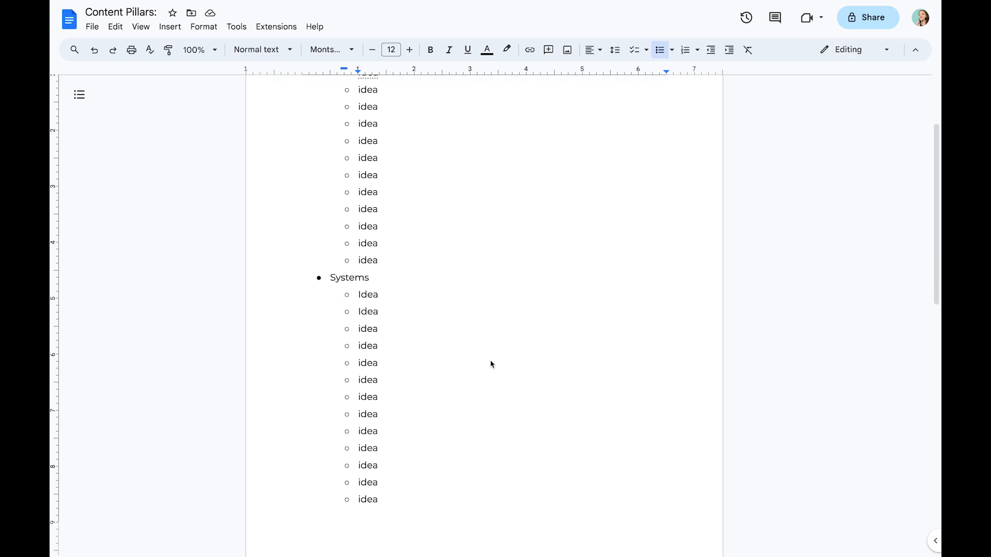
{"action": "scroll", "coordinate": [491, 365], "scroll_direction": "down", "scroll_amount": 5}
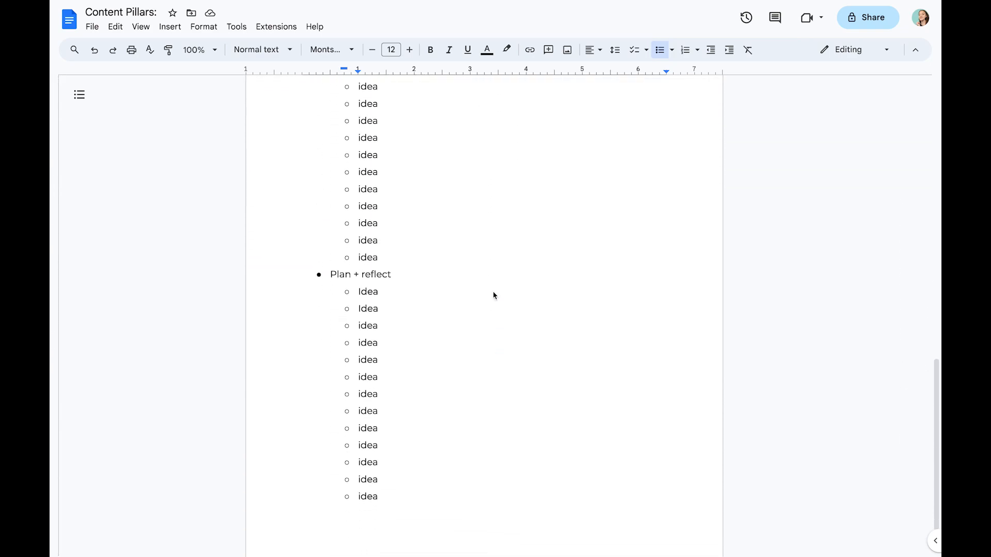
Step: Switch to Asana and create a project named "Content Creation System (Biz)" with List as the default view
{"action": "mouse_move", "coordinate": [558, 4]}
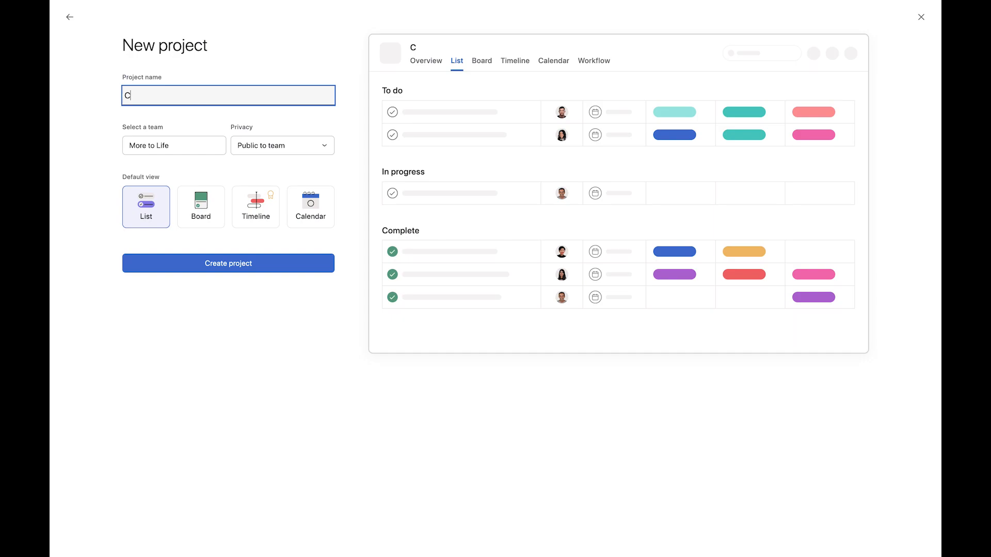
{"action": "type", "text": "ont"}
{"action": "type", "text": "ent Creation S"}
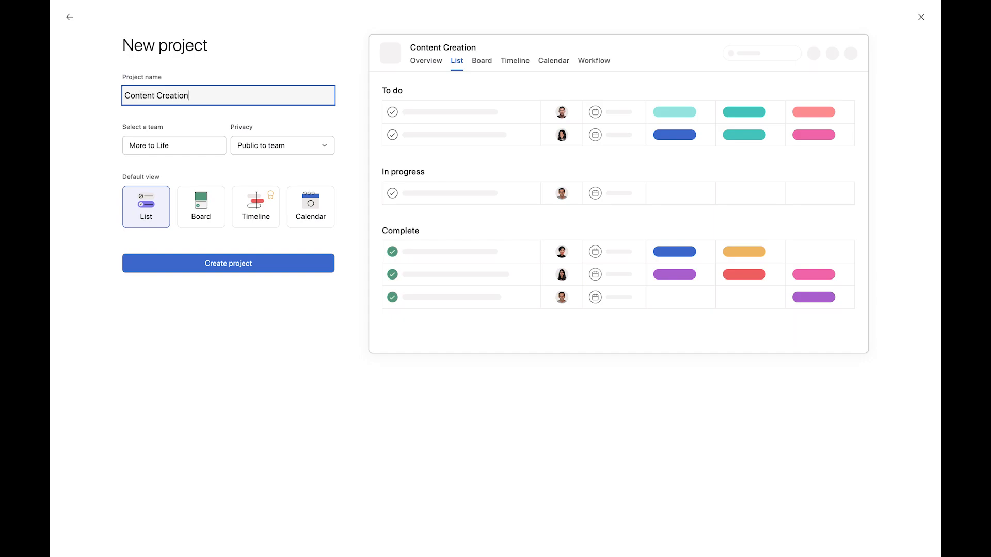
{"action": "type", "text": "ystem (Biz)"}
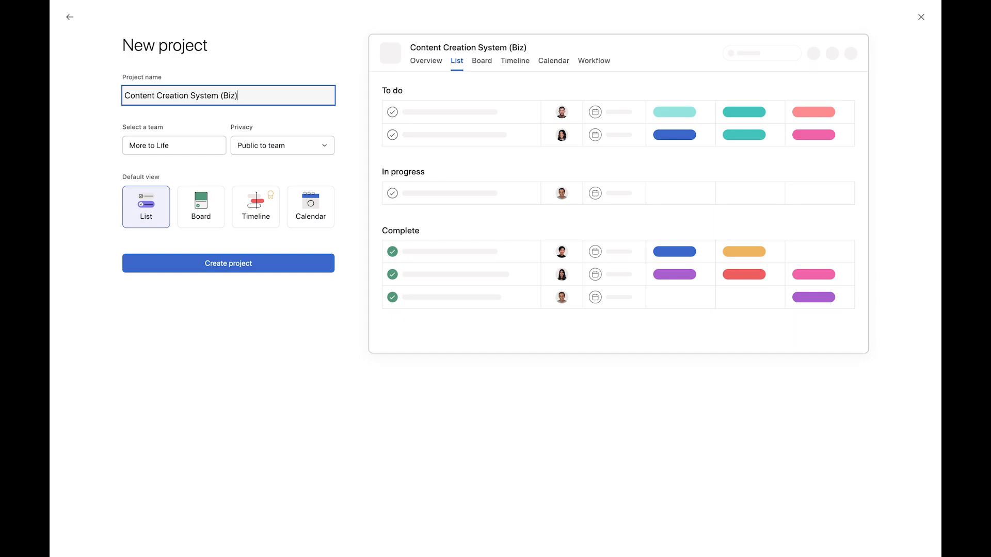
{"action": "left_click", "coordinate": [239, 265]}
Step: Name the project's first section "Youtube Calendar" and add the 13 Productivity ideas to it as separate tasks
{"action": "type", "text": "Youtube C"}
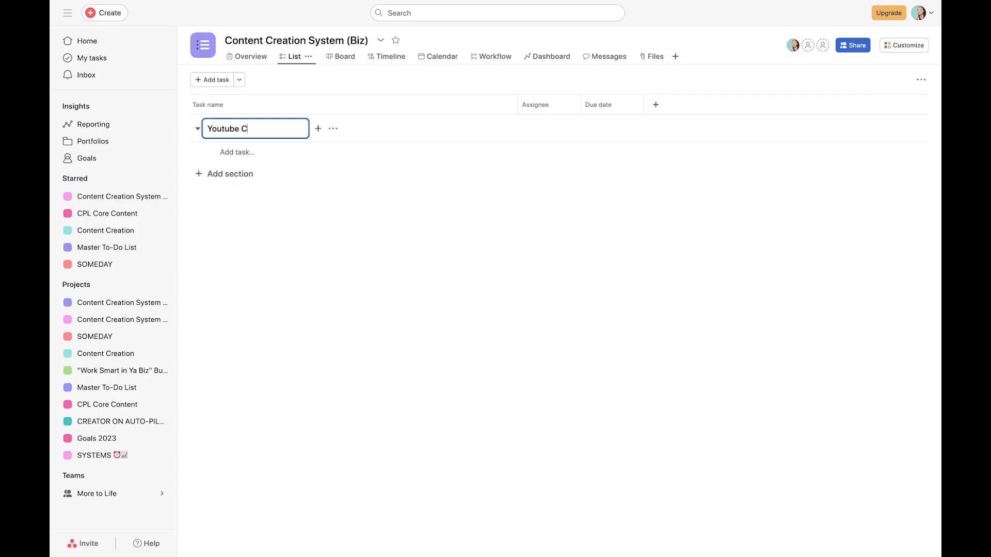
{"action": "type", "text": "alendar"}
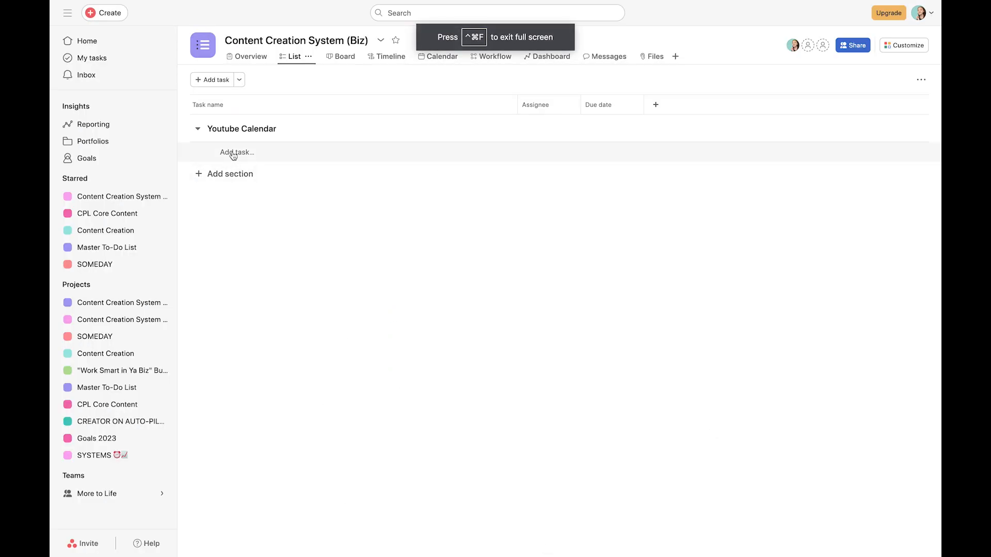
{"action": "left_click", "coordinate": [233, 154]}
{"action": "type", "text": "Idea Idea idea idea idea idea idea idea idea idea idea idea idea"}
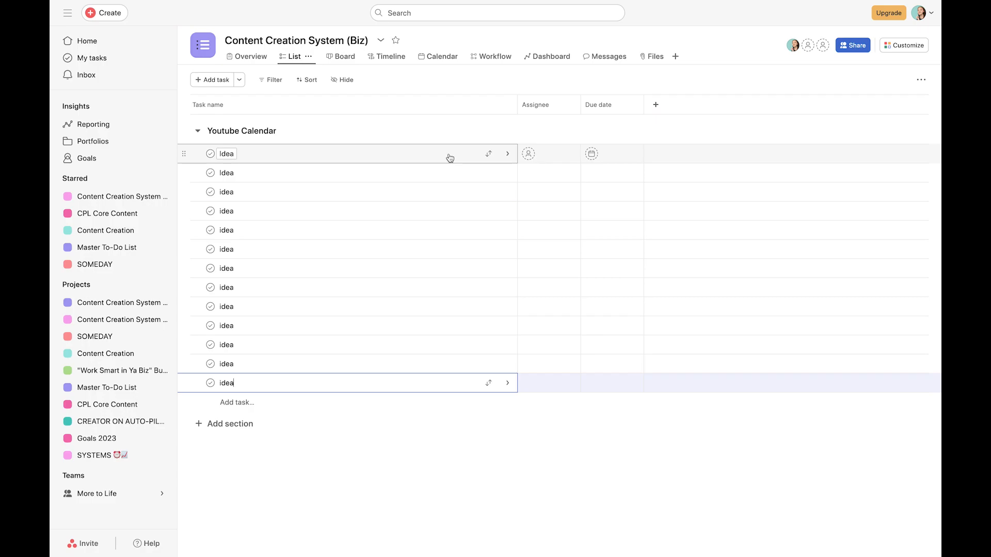
Step: Take the project window out of full screen and arrange it and the Content Pillars document window so both can be reached
{"action": "mouse_move", "coordinate": [354, 5]}
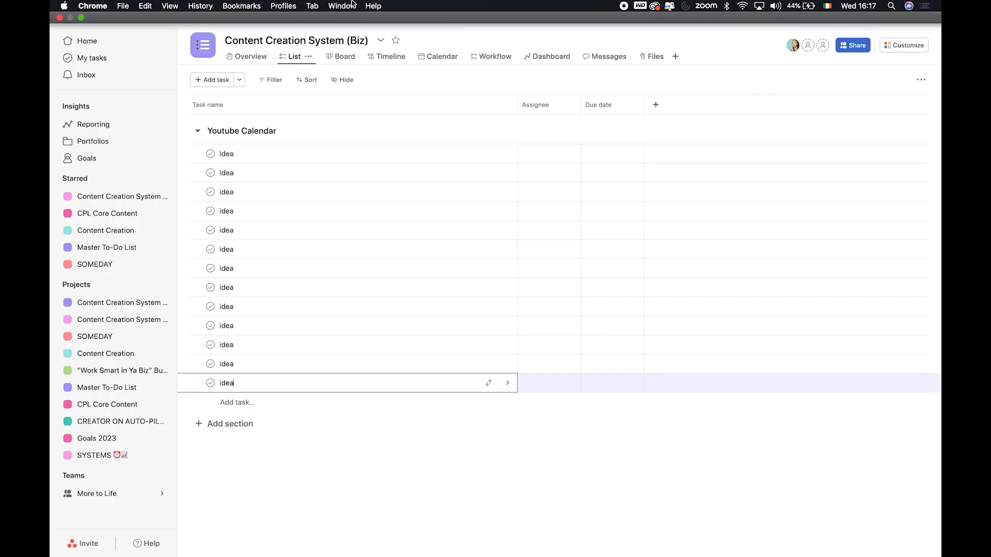
{"action": "left_click", "coordinate": [80, 18]}
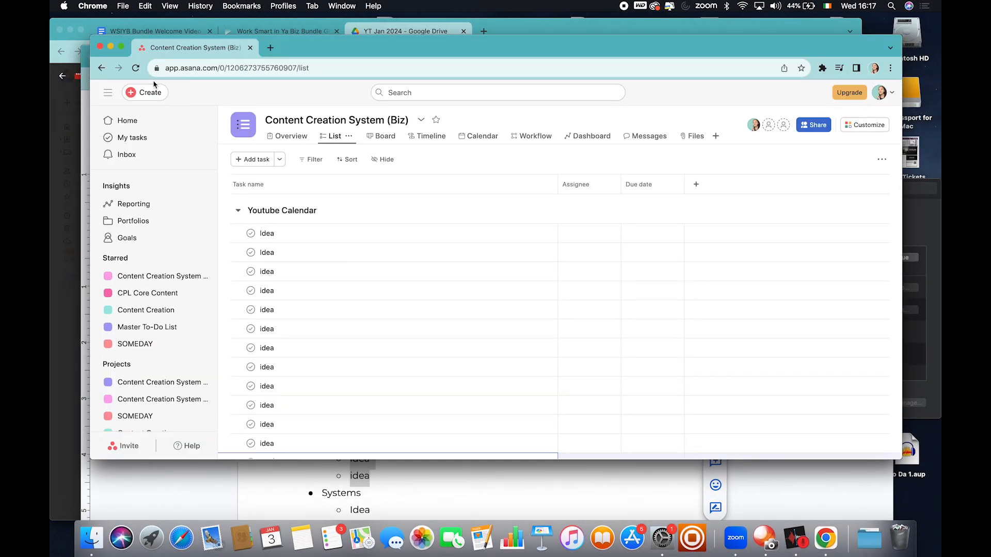
{"action": "left_click_drag", "start_coordinate": [312, 47], "coordinate": [316, 99]}
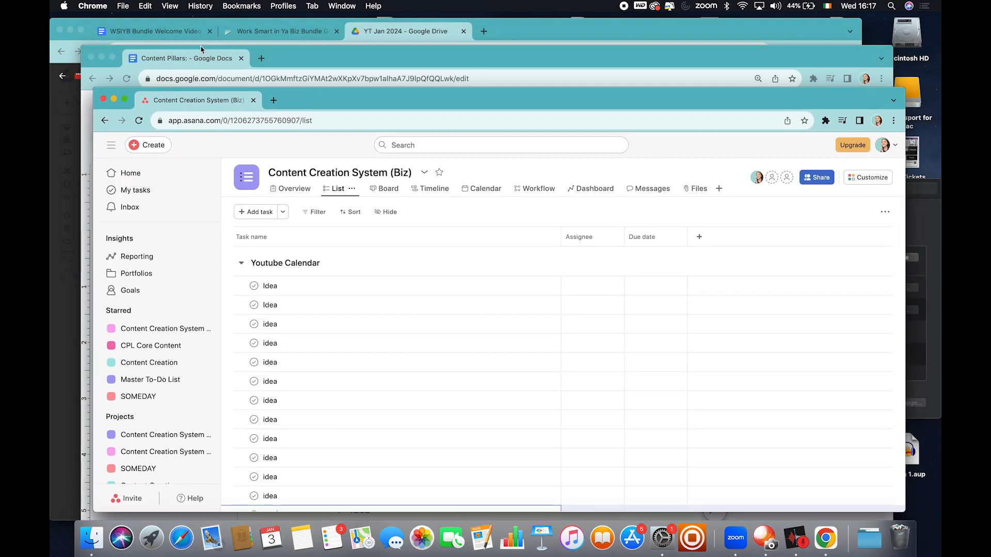
{"action": "left_click_drag", "start_coordinate": [81, 45], "coordinate": [50, 11]}
{"action": "left_click", "coordinate": [407, 309]}
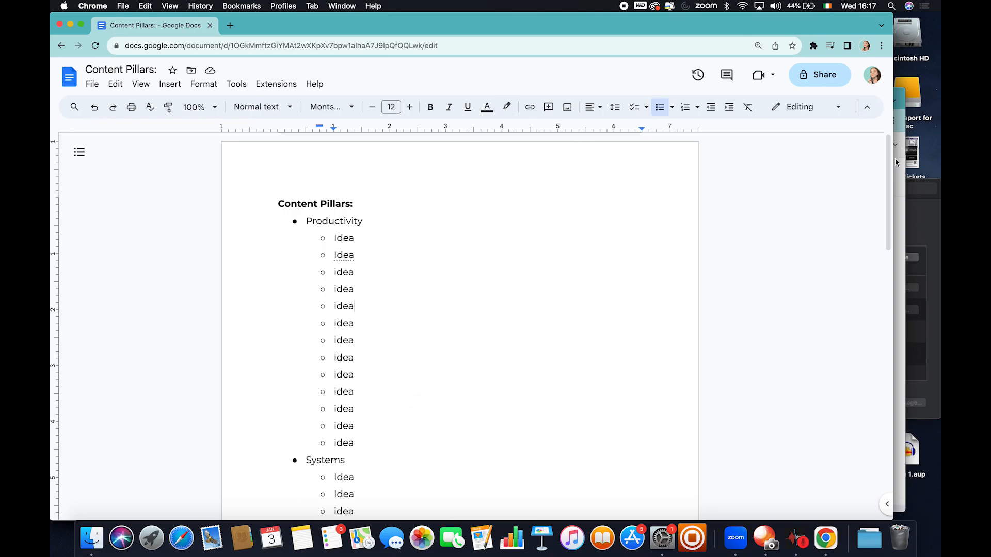
{"action": "left_click", "coordinate": [900, 174]}
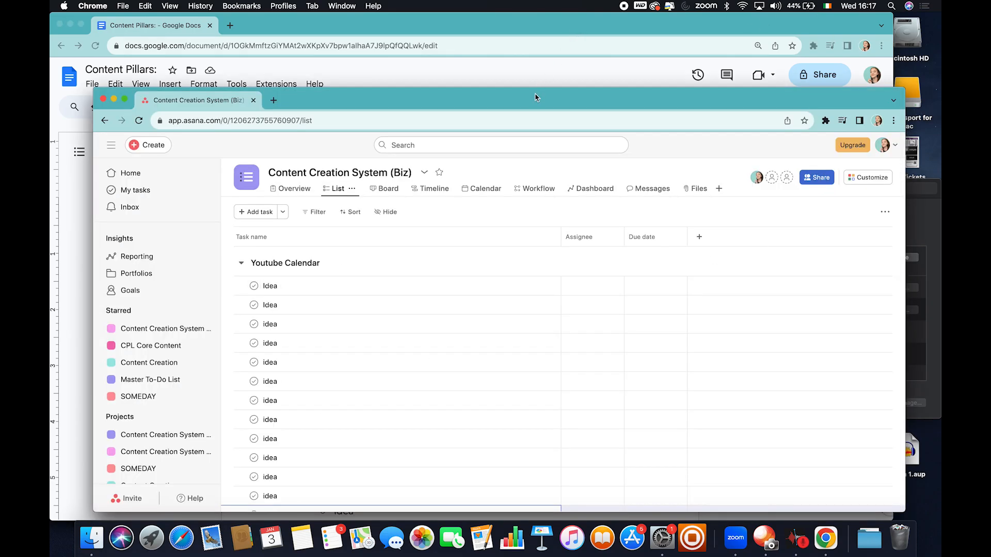
{"action": "left_click_drag", "start_coordinate": [535, 98], "coordinate": [500, 33]}
Step: Add the existing Productivity tag to the first Idea task in Youtube Calendar and close its details
{"action": "left_click", "coordinate": [421, 230]}
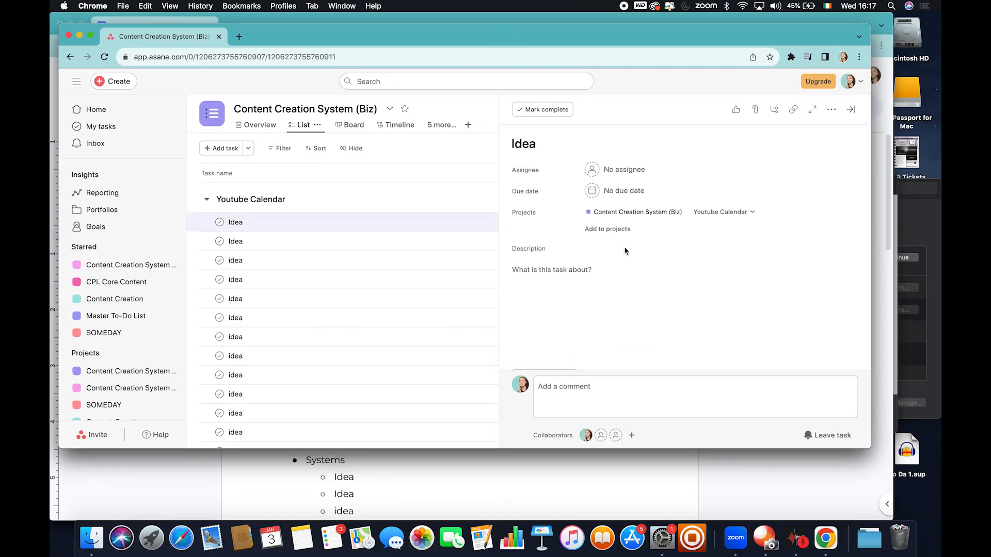
{"action": "left_click", "coordinate": [831, 109]}
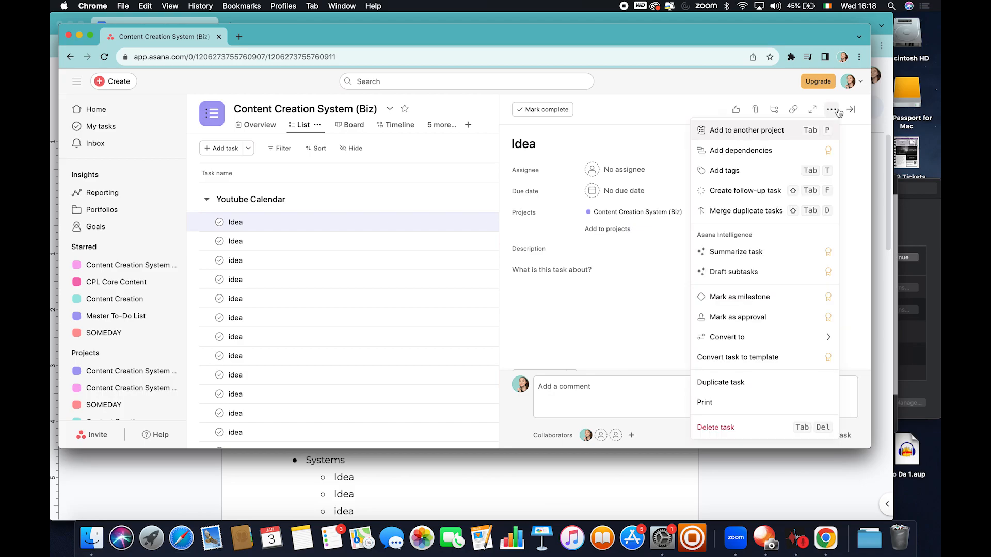
{"action": "left_click", "coordinate": [731, 172]}
{"action": "type", "text": "Pro"}
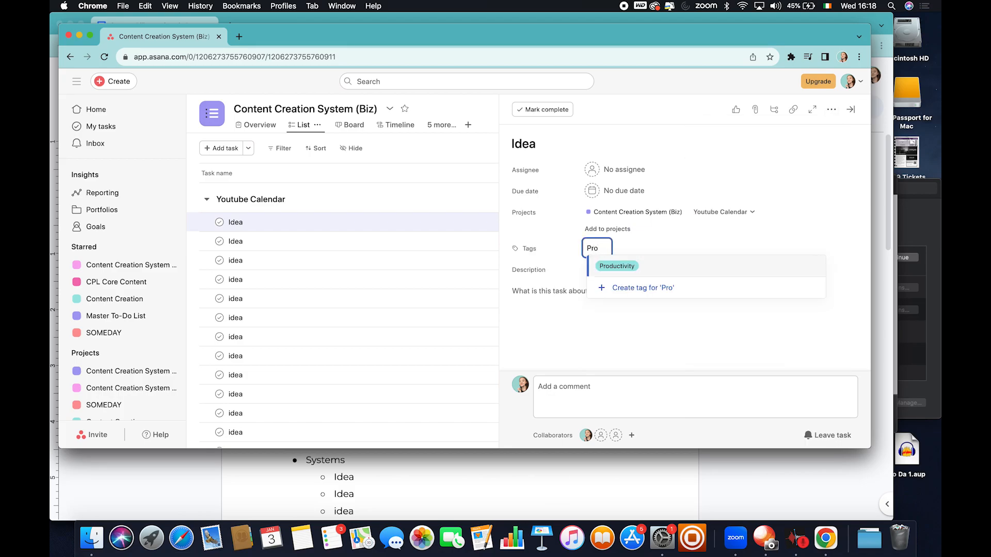
{"action": "left_click", "coordinate": [638, 267]}
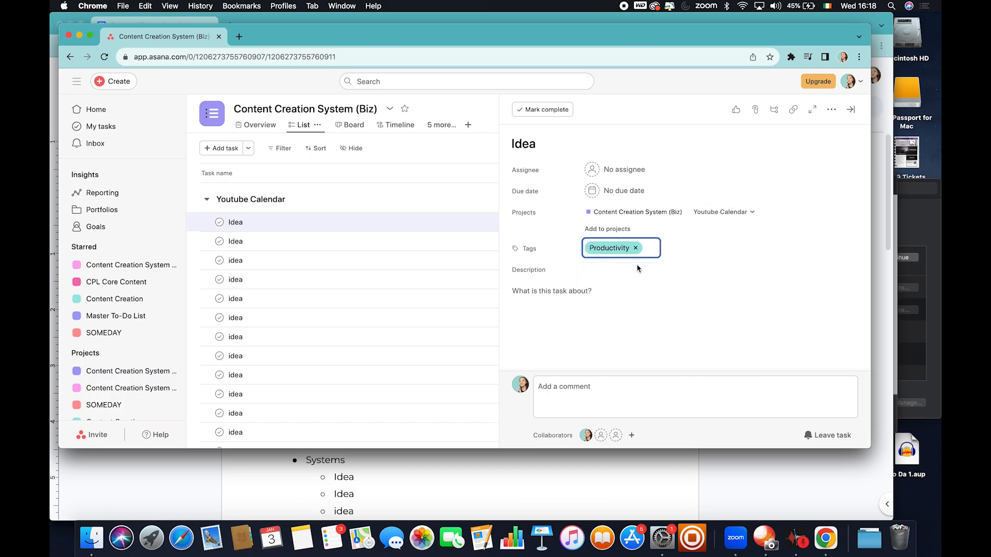
{"action": "left_click", "coordinate": [849, 109]}
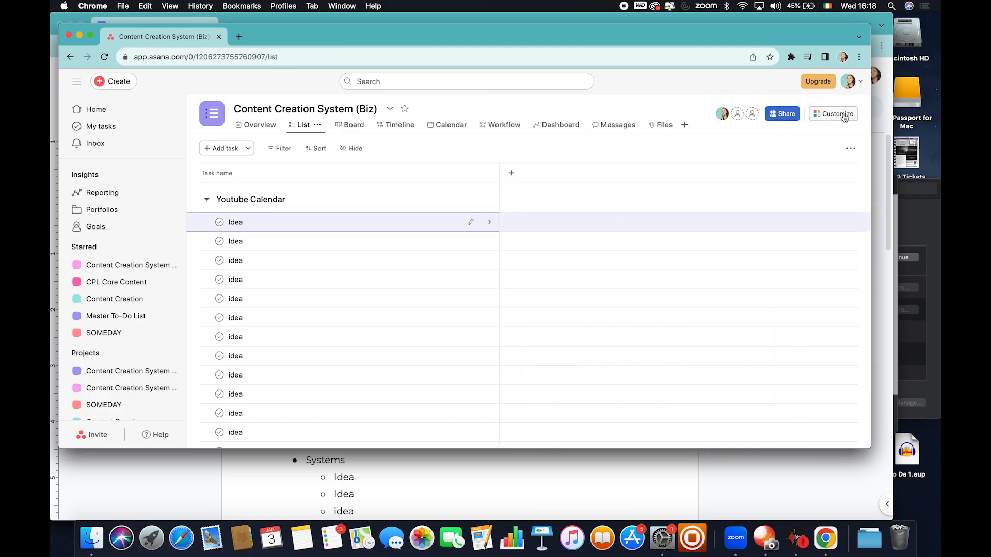
Step: Show the Tags column in the project's task list
{"action": "left_click", "coordinate": [355, 148]}
{"action": "left_click", "coordinate": [471, 337]}
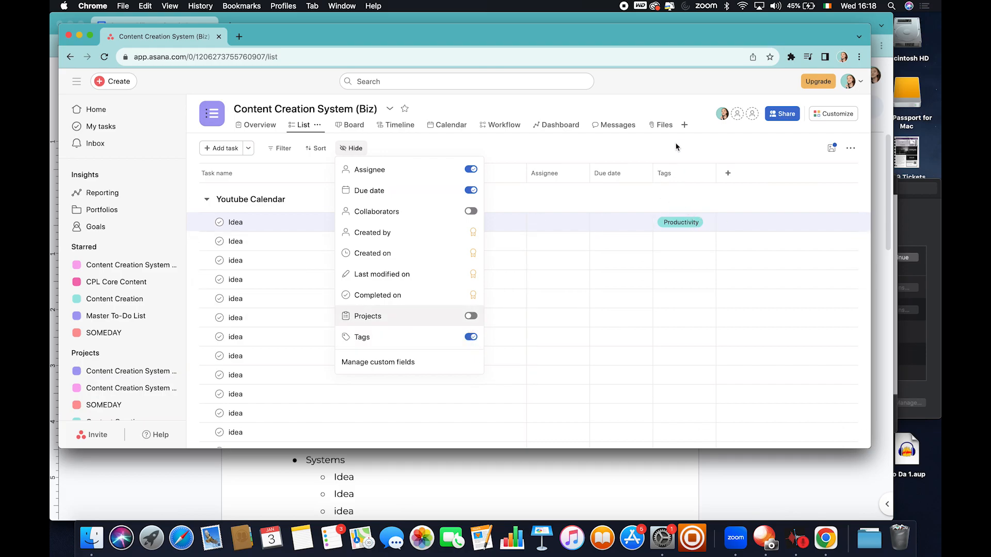
{"action": "left_click", "coordinate": [599, 151]}
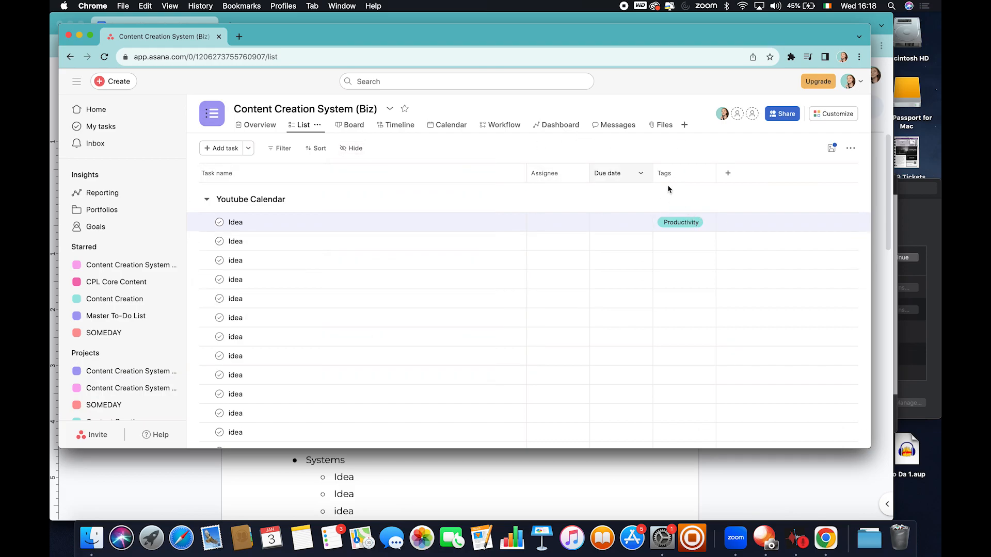
Step: Tag the second, third and fourth idea tasks in Youtube Calendar with Productivity
{"action": "left_click", "coordinate": [691, 242]}
{"action": "type", "text": "pro"}
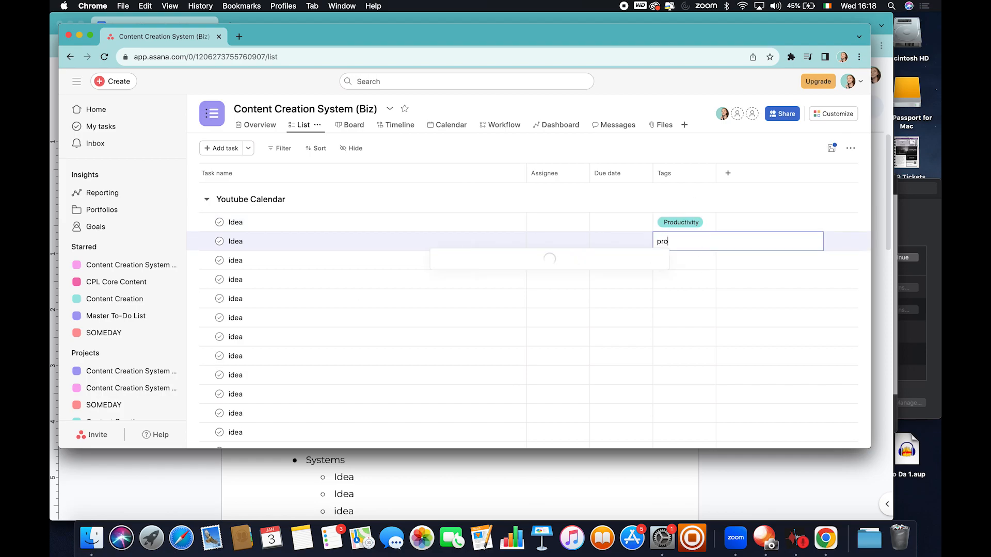
{"action": "key", "text": "Return"}
{"action": "left_click", "coordinate": [683, 260]}
{"action": "type", "text": "pro"}
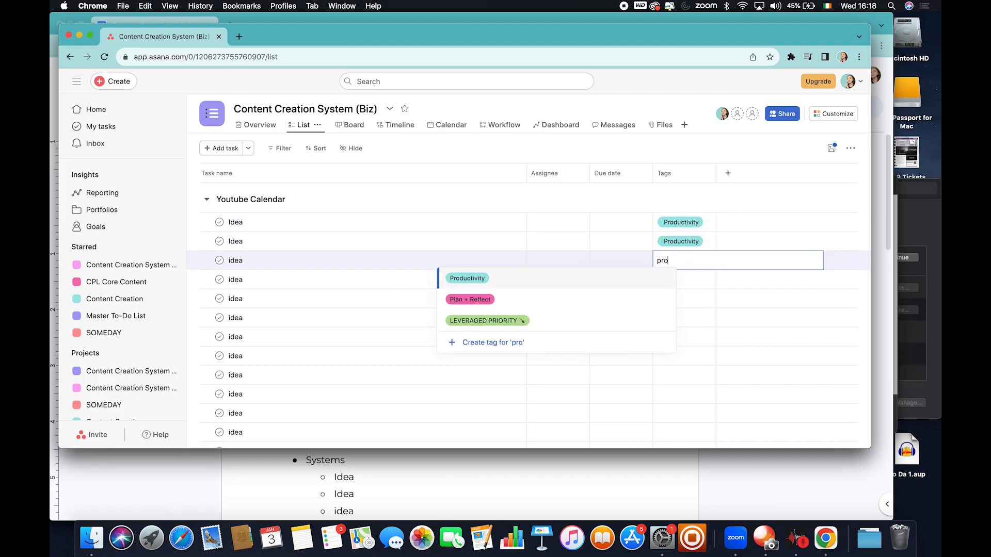
{"action": "key", "text": "Return"}
{"action": "left_click", "coordinate": [676, 281]}
{"action": "type", "text": "pro"}
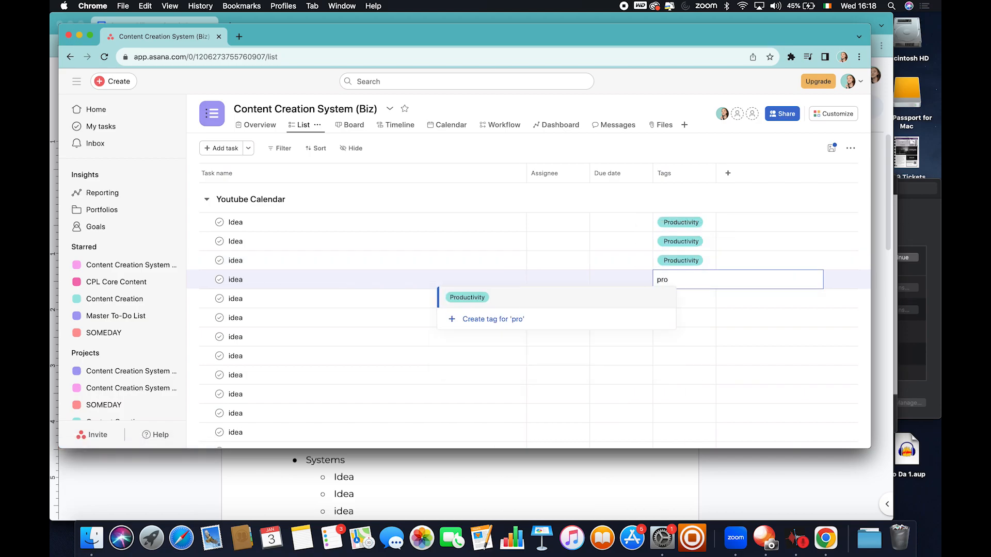
{"action": "key", "text": "Return"}
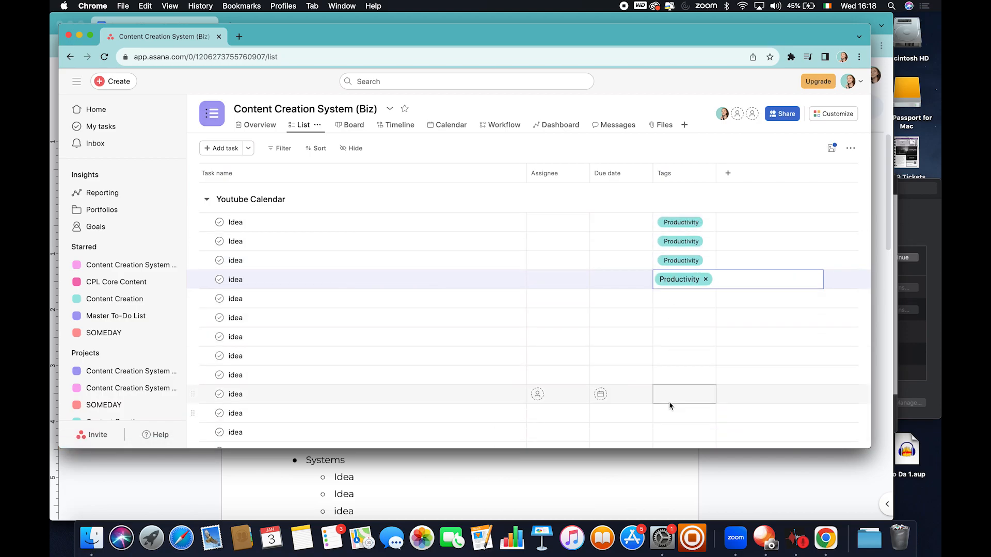
Step: Shift the Asana window to expose the document behind it and tag the last idea task with Productivity
{"action": "scroll", "coordinate": [670, 405], "scroll_direction": "down", "scroll_amount": 1}
{"action": "left_click_drag", "start_coordinate": [395, 38], "coordinate": [446, 52]}
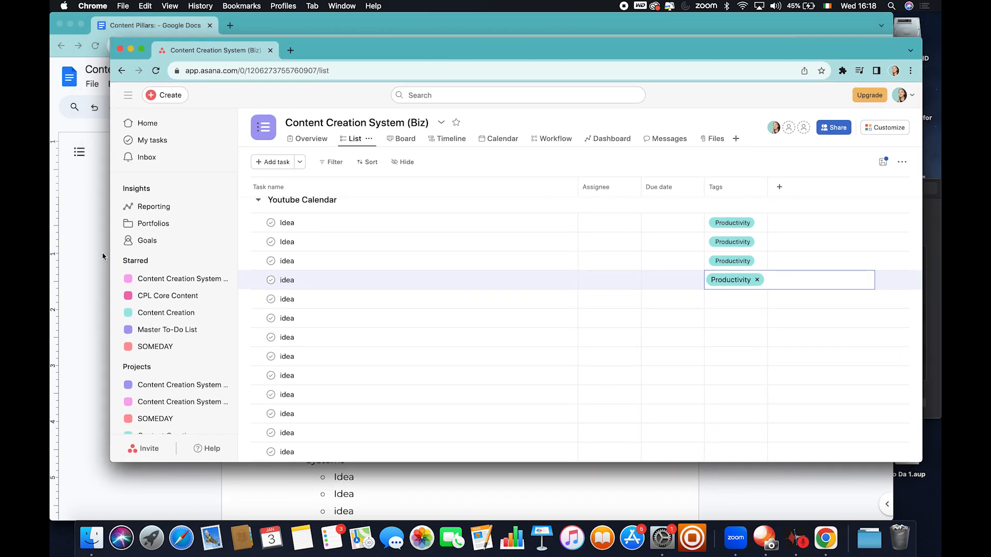
{"action": "scroll", "coordinate": [571, 372], "scroll_direction": "down", "scroll_amount": 2}
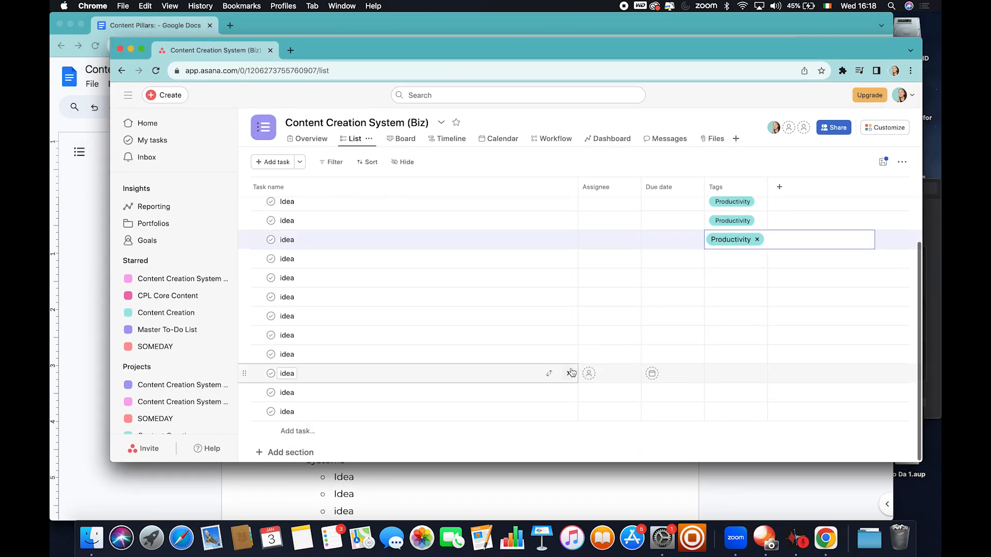
{"action": "left_click", "coordinate": [743, 412]}
{"action": "type", "text": "pro"}
{"action": "key", "text": "Return"}
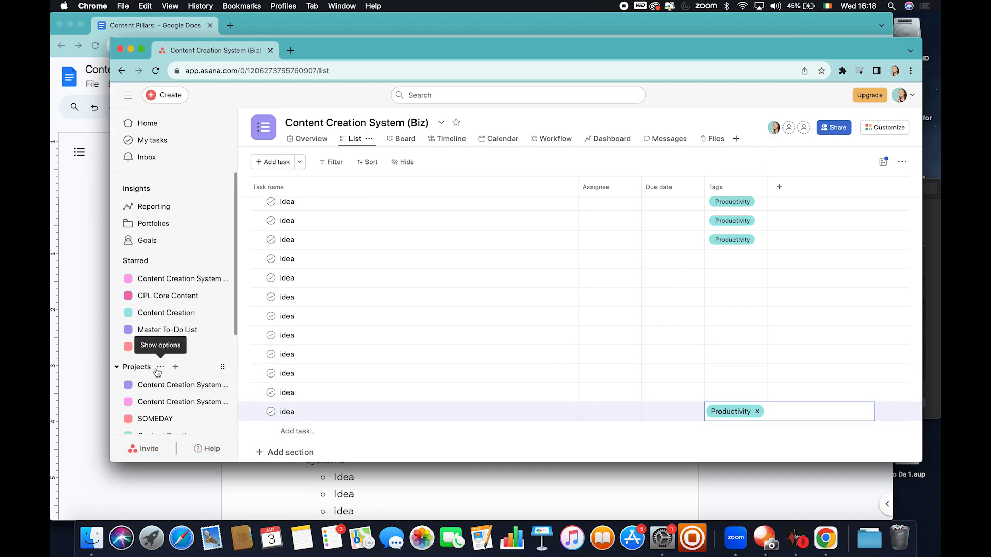
Step: Copy all ideas under Systems in the Content Pillars document and paste them as tasks at the end of Youtube Calendar
{"action": "left_click", "coordinate": [78, 364]}
{"action": "scroll", "coordinate": [388, 376], "scroll_direction": "down", "scroll_amount": 6}
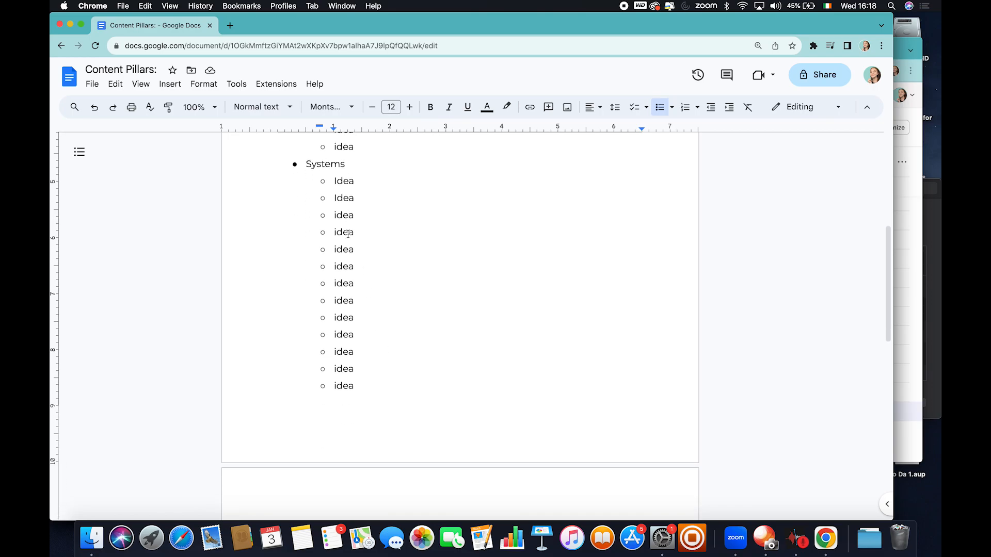
{"action": "left_click_drag", "start_coordinate": [336, 179], "coordinate": [356, 392]}
{"action": "key", "text": "super+grave"}
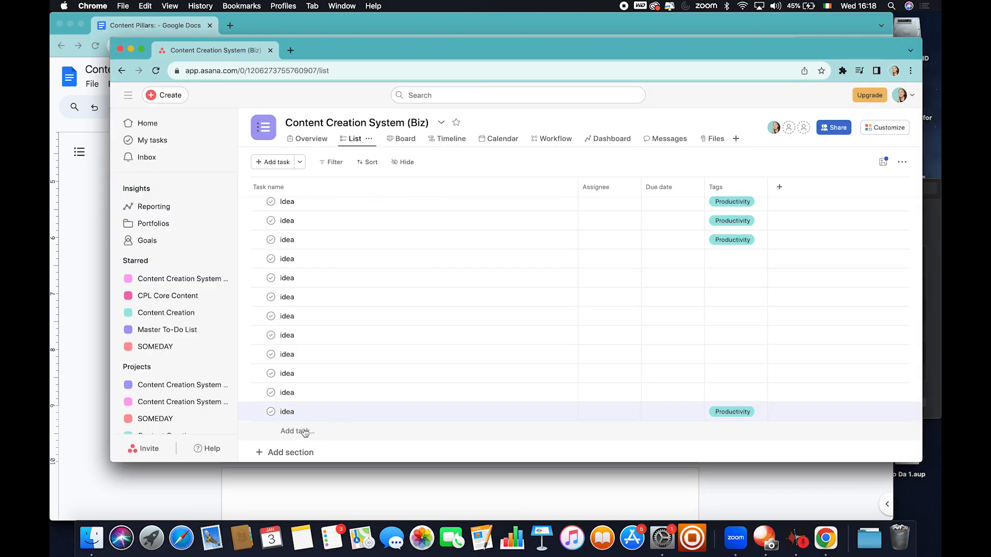
{"action": "left_click", "coordinate": [303, 430]}
{"action": "key", "text": "super+v"}
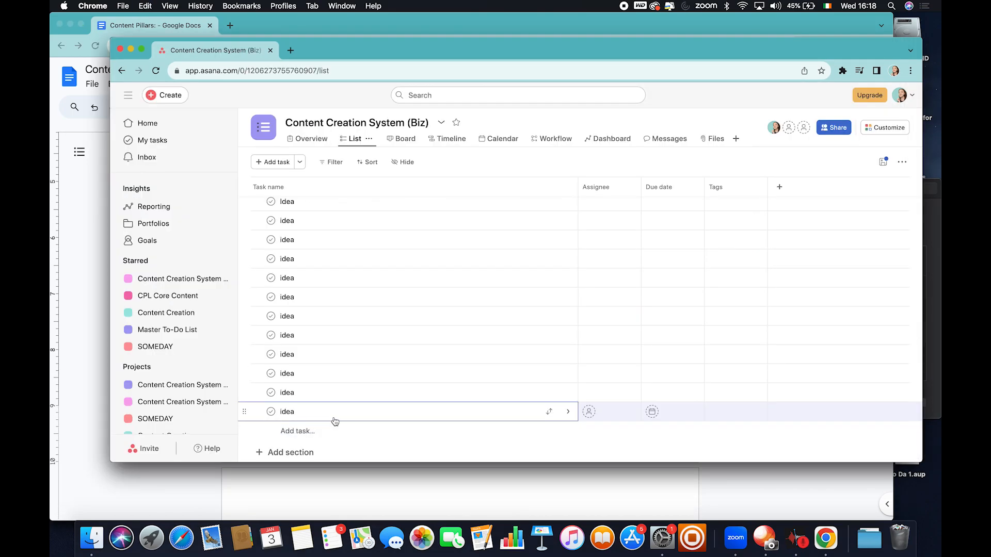
{"action": "scroll", "coordinate": [339, 346], "scroll_direction": "up", "scroll_amount": 3}
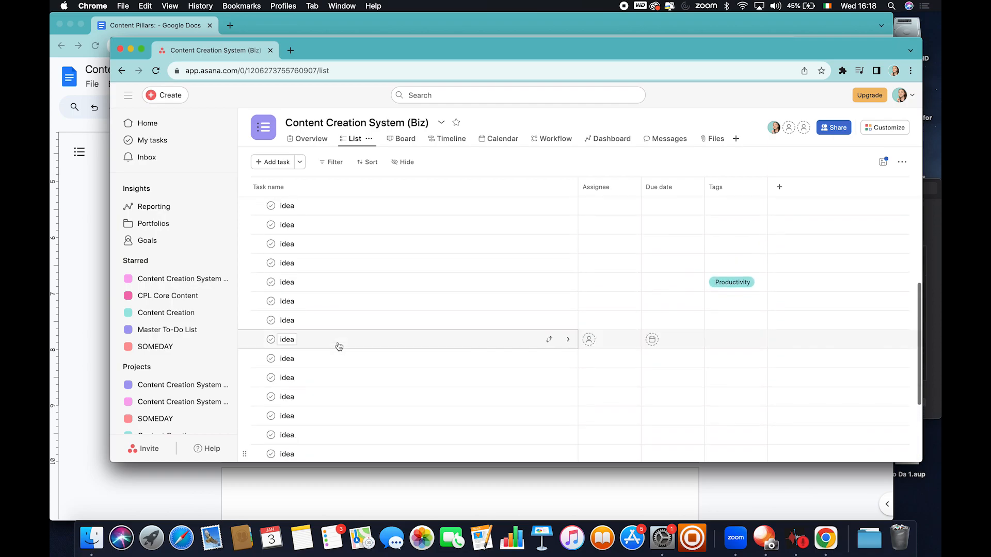
Step: Tag the two Idea tasks directly below the last Productivity-tagged task with Systems
{"action": "left_click", "coordinate": [728, 300]}
{"action": "type", "text": "syst"}
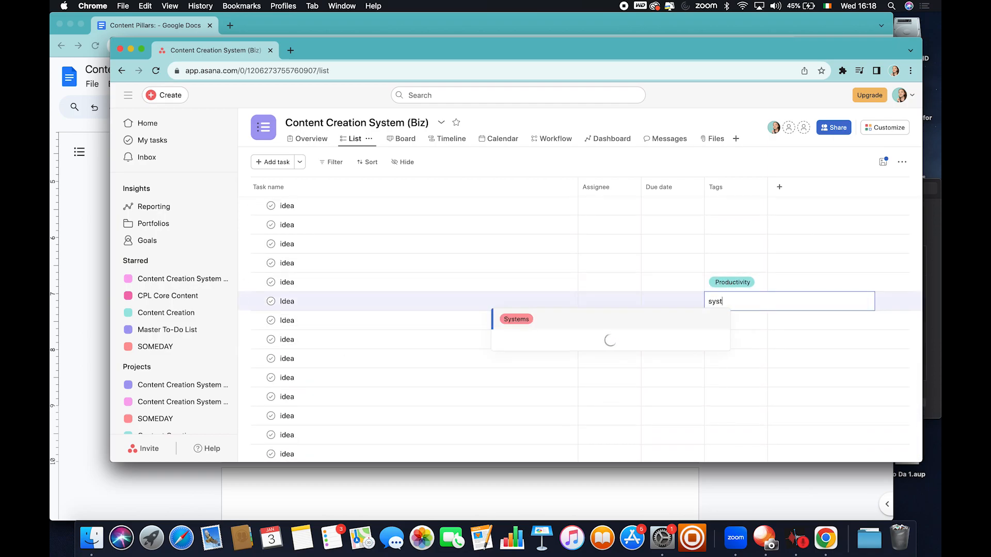
{"action": "key", "text": "Return"}
{"action": "left_click", "coordinate": [727, 323]}
{"action": "type", "text": "syste"}
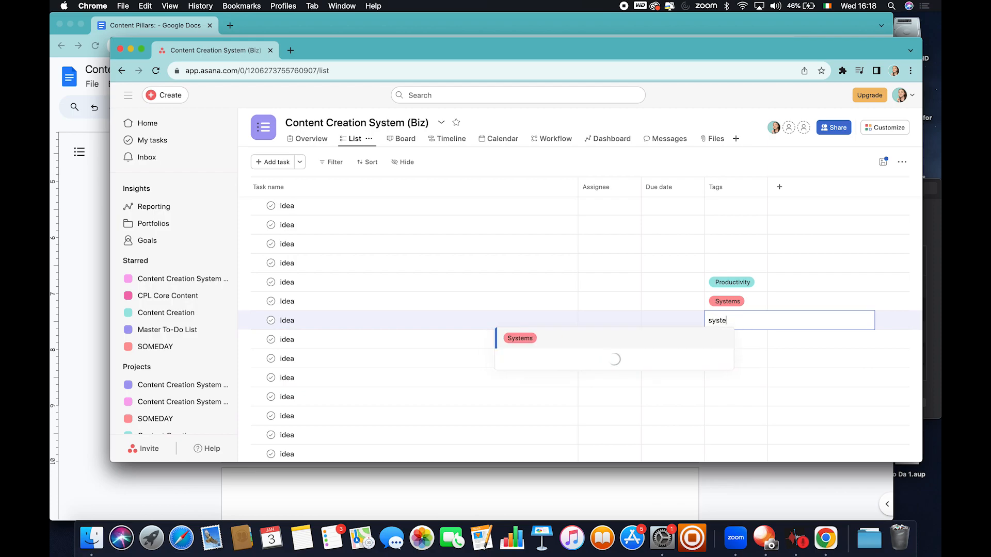
{"action": "key", "text": "Return"}
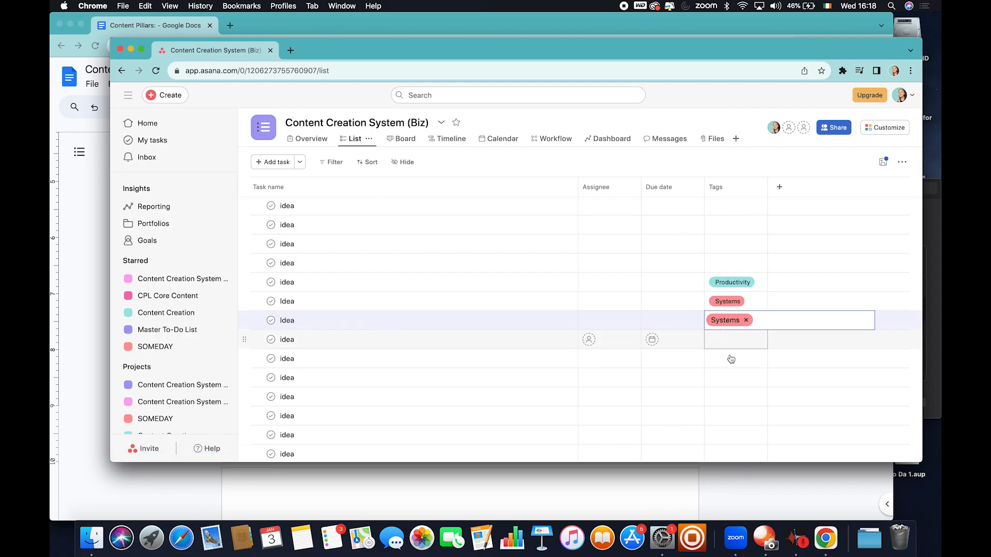
Step: Look through the whole Youtube Calendar list to compare which idea tasks carry pillar tags and where they sit
{"action": "scroll", "coordinate": [748, 447], "scroll_direction": "down", "scroll_amount": 3}
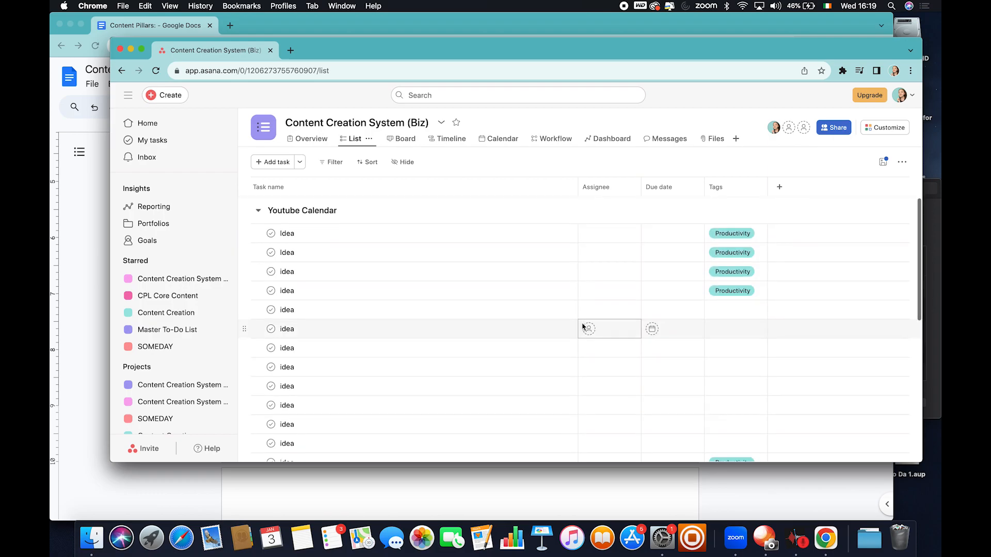
{"action": "scroll", "coordinate": [583, 324], "scroll_direction": "down", "scroll_amount": 6}
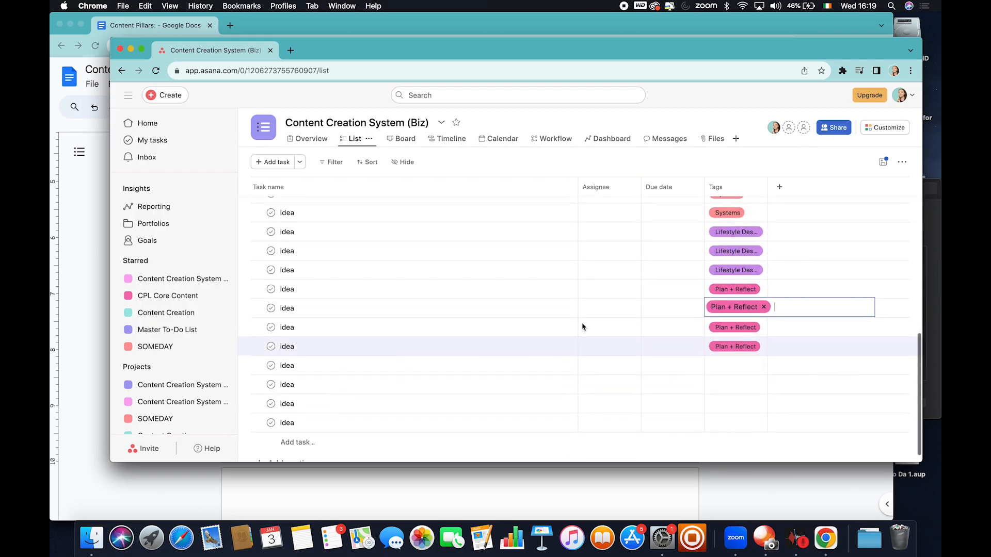
{"action": "scroll", "coordinate": [584, 325], "scroll_direction": "up", "scroll_amount": 5}
{"action": "scroll", "coordinate": [584, 324], "scroll_direction": "up", "scroll_amount": 1}
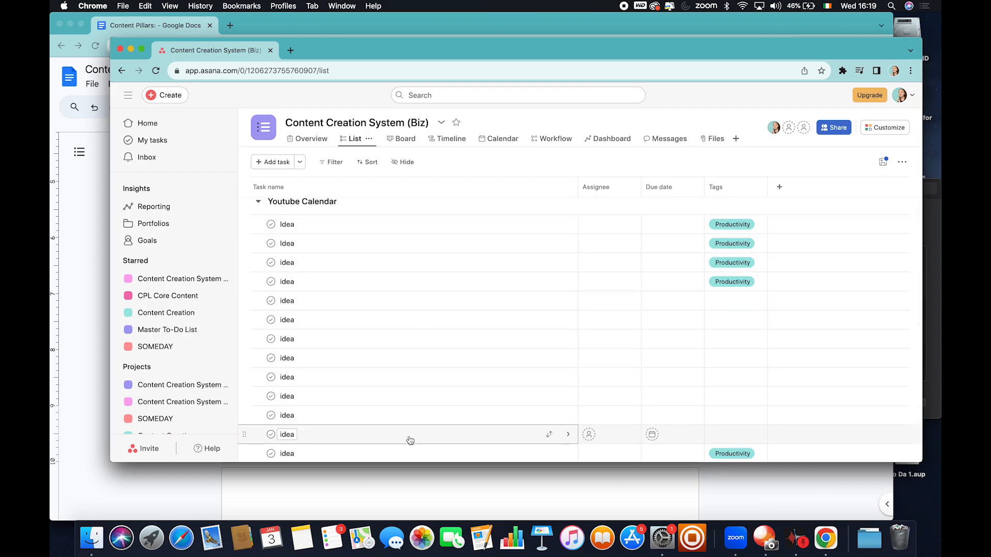
{"action": "scroll", "coordinate": [736, 417], "scroll_direction": "down", "scroll_amount": 10}
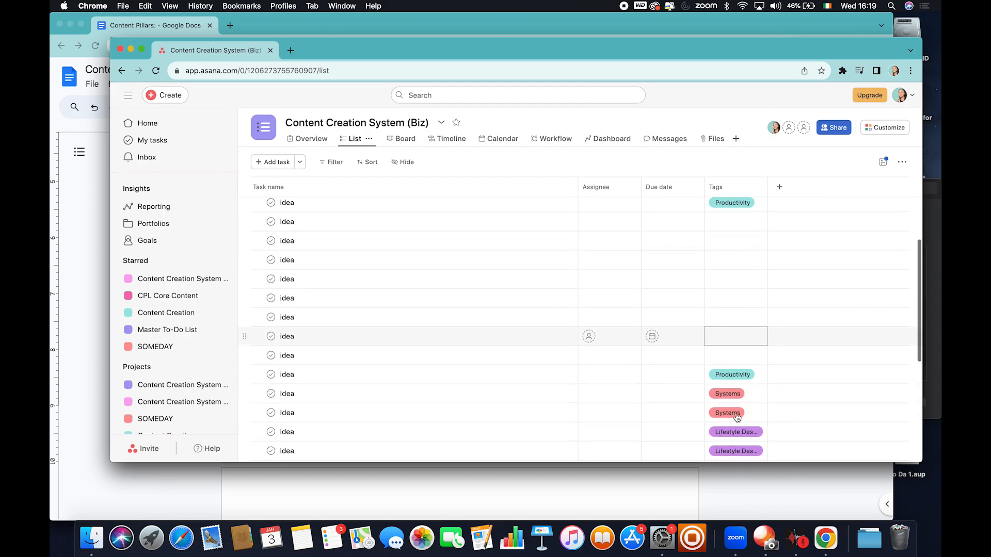
{"action": "scroll", "coordinate": [737, 418], "scroll_direction": "up", "scroll_amount": 1}
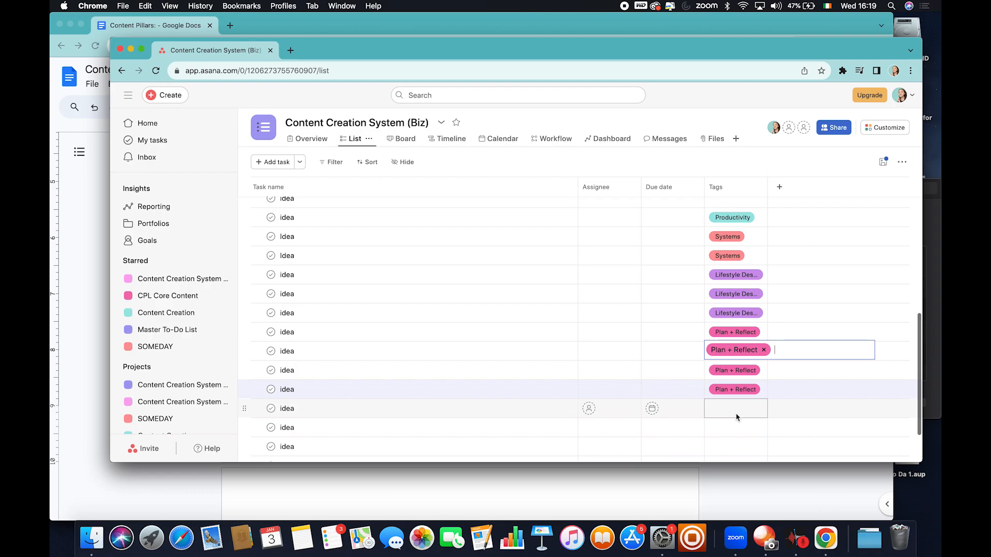
{"action": "scroll", "coordinate": [645, 258], "scroll_direction": "up", "scroll_amount": 10}
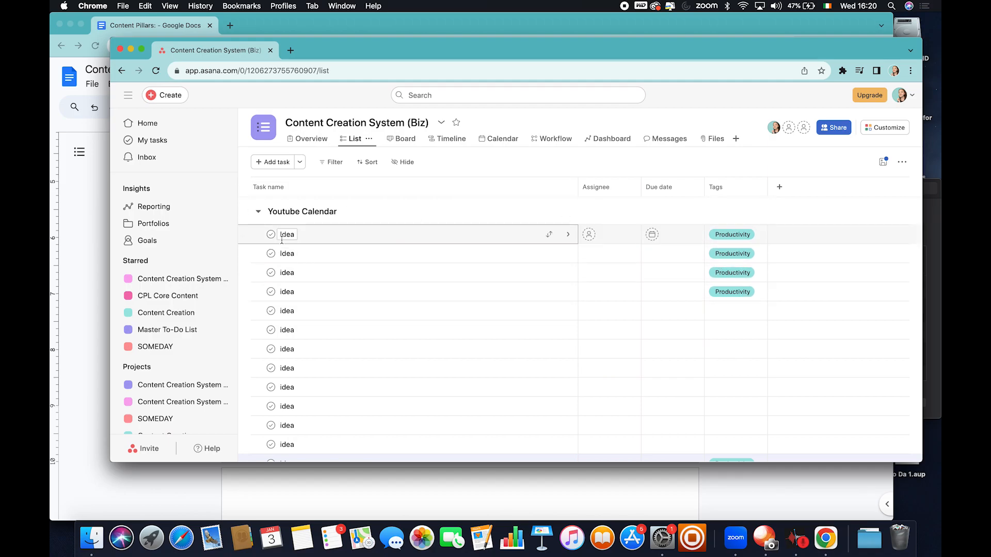
Step: Select eight consecutive tagged tasks starting at the first Systems one and move them up beneath the second Youtube Calendar task
{"action": "scroll", "coordinate": [407, 339], "scroll_direction": "down", "scroll_amount": 5}
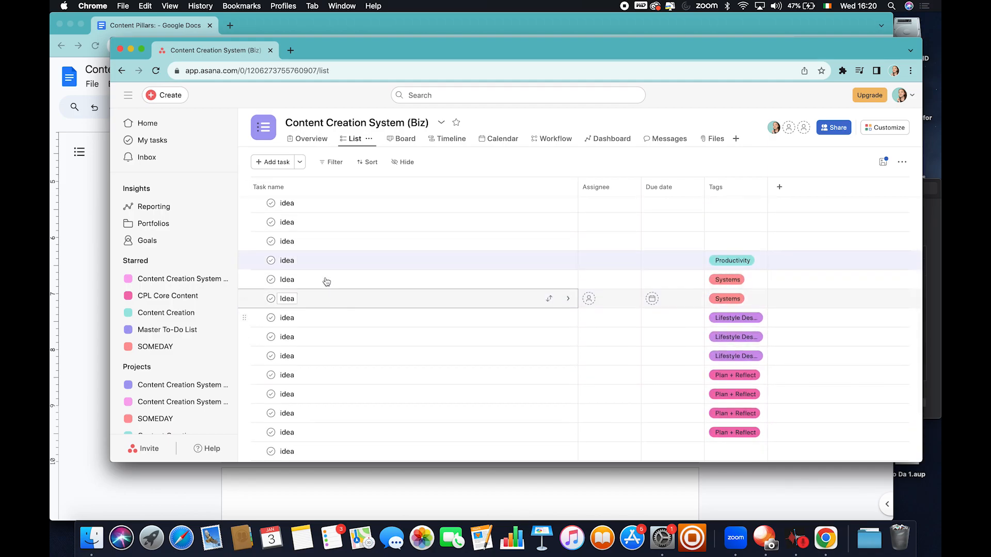
{"action": "left_click", "coordinate": [243, 281]}
{"action": "key", "text": "shift+Down"}
{"action": "key", "text": "shift+Down"}
{"action": "key", "text": "shift+Down"}
{"action": "key", "text": "shift+Down"}
{"action": "key", "text": "shift+Down"}
{"action": "key", "text": "shift+Down"}
{"action": "key", "text": "shift+Down"}
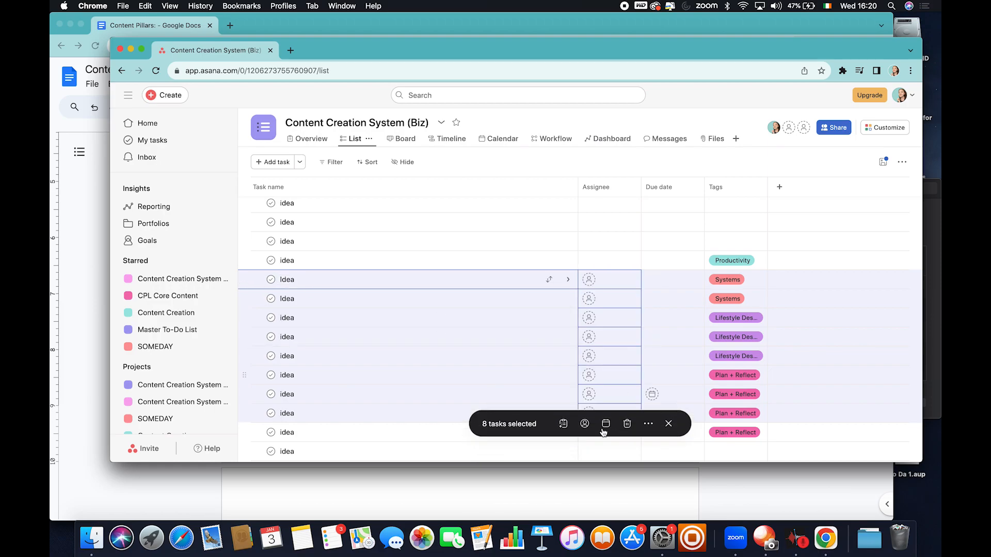
{"action": "left_click_drag", "start_coordinate": [245, 279], "coordinate": [268, 261]}
{"action": "scroll", "coordinate": [321, 299], "scroll_direction": "down", "scroll_amount": 1}
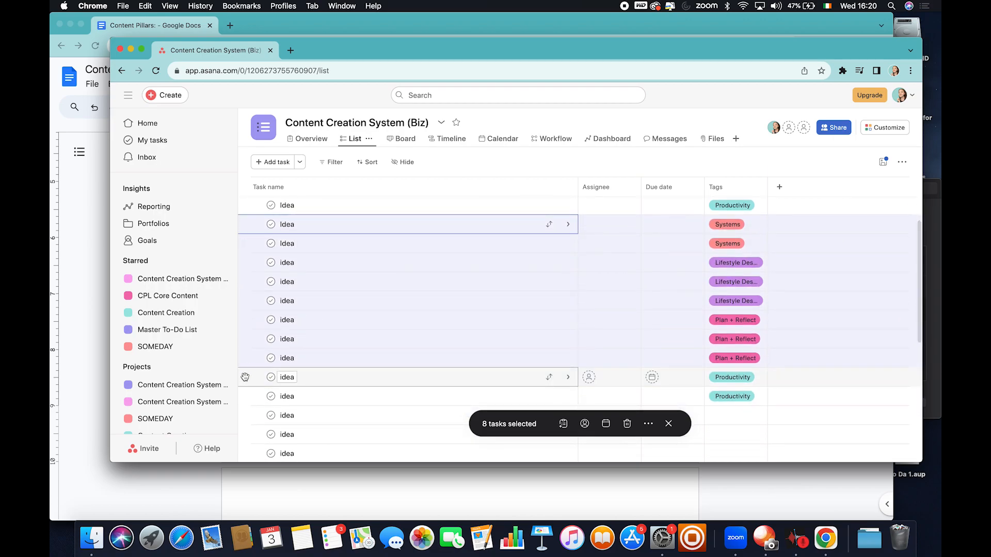
Step: Clear the selection and move the Productivity task directly below the moved group up to second place in Youtube Calendar
{"action": "key", "text": "Escape"}
{"action": "left_click_drag", "start_coordinate": [245, 373], "coordinate": [261, 253]}
{"action": "scroll", "coordinate": [399, 318], "scroll_direction": "down", "scroll_amount": 2}
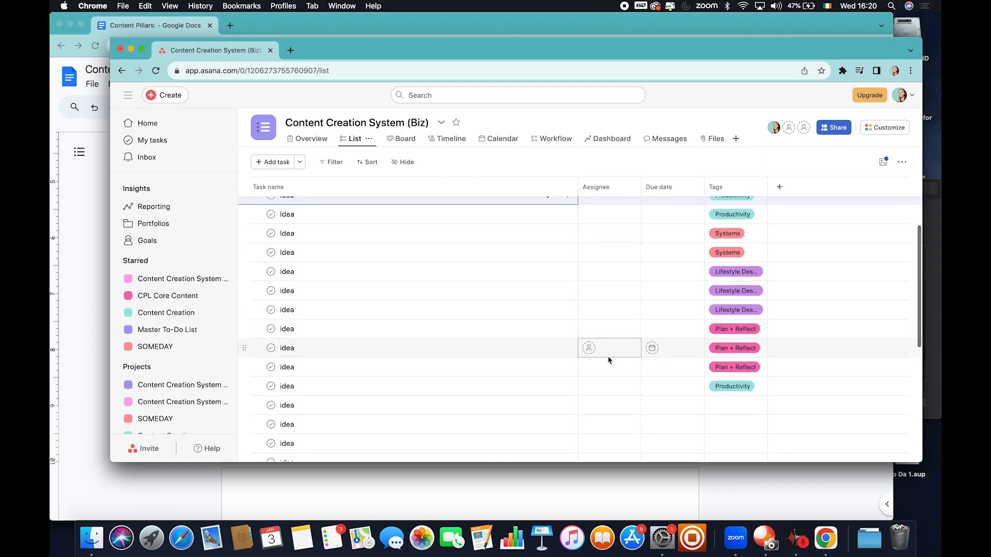
{"action": "scroll", "coordinate": [343, 372], "scroll_direction": "up", "scroll_amount": 3}
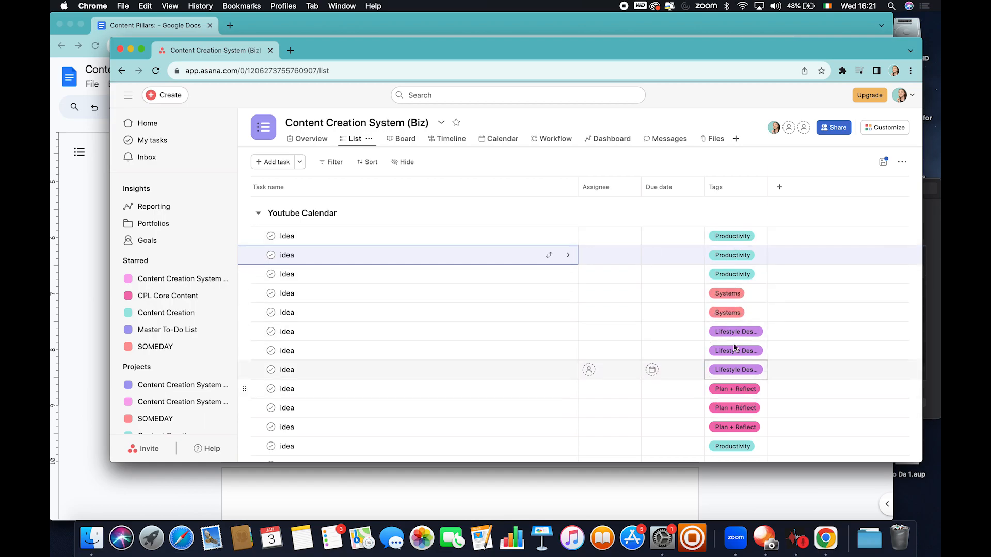
Step: Reorder the tagged Youtube Calendar tasks so the first eight cycle twice through Productivity, Systems, Lifestyle Design and Plan + Reflect
{"action": "left_click_drag", "start_coordinate": [243, 292], "coordinate": [246, 256]}
{"action": "left_click_drag", "start_coordinate": [243, 341], "coordinate": [247, 274]}
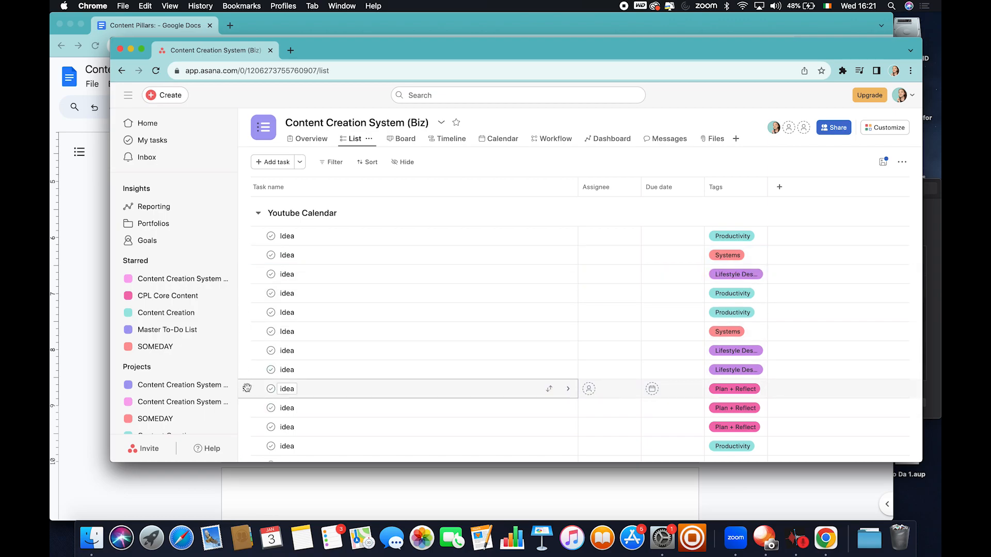
{"action": "left_click_drag", "start_coordinate": [250, 387], "coordinate": [322, 293]}
{"action": "left_click_drag", "start_coordinate": [244, 350], "coordinate": [247, 324]}
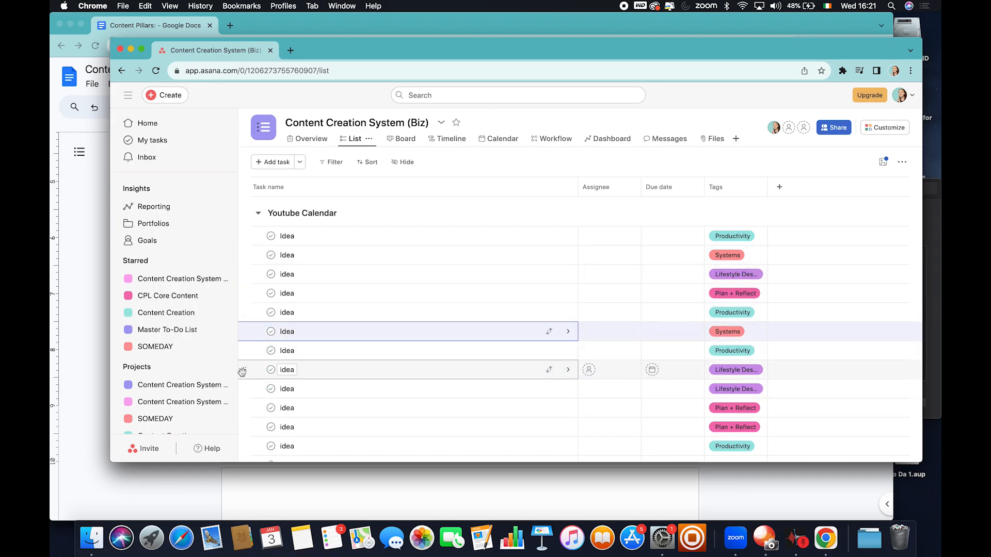
{"action": "left_click_drag", "start_coordinate": [244, 371], "coordinate": [245, 347]}
{"action": "left_click_drag", "start_coordinate": [245, 409], "coordinate": [247, 369]}
{"action": "scroll", "coordinate": [732, 413], "scroll_direction": "down", "scroll_amount": 2}
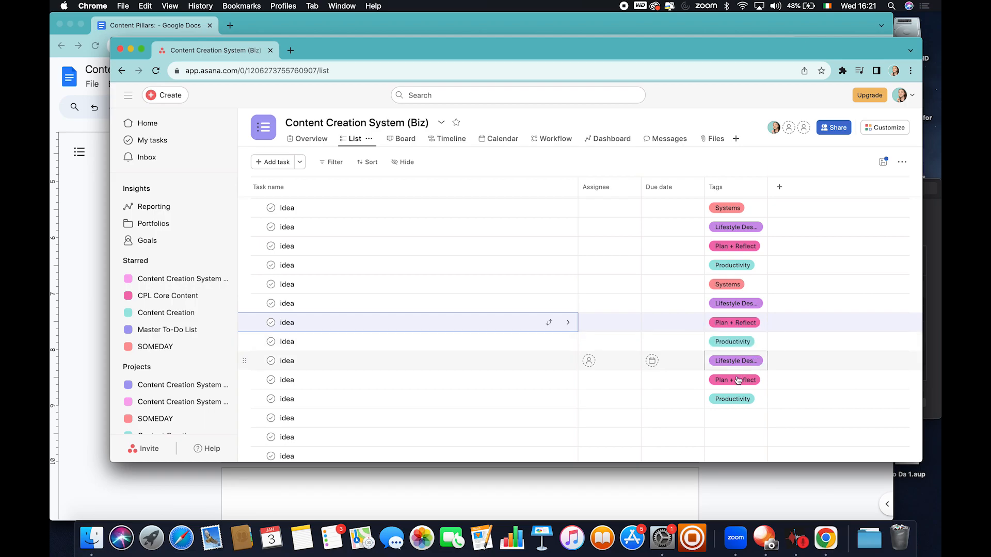
Step: Replace the Productivity tag on the last task of the tagged group with Systems and move it directly below the third Productivity task
{"action": "left_click", "coordinate": [757, 399]}
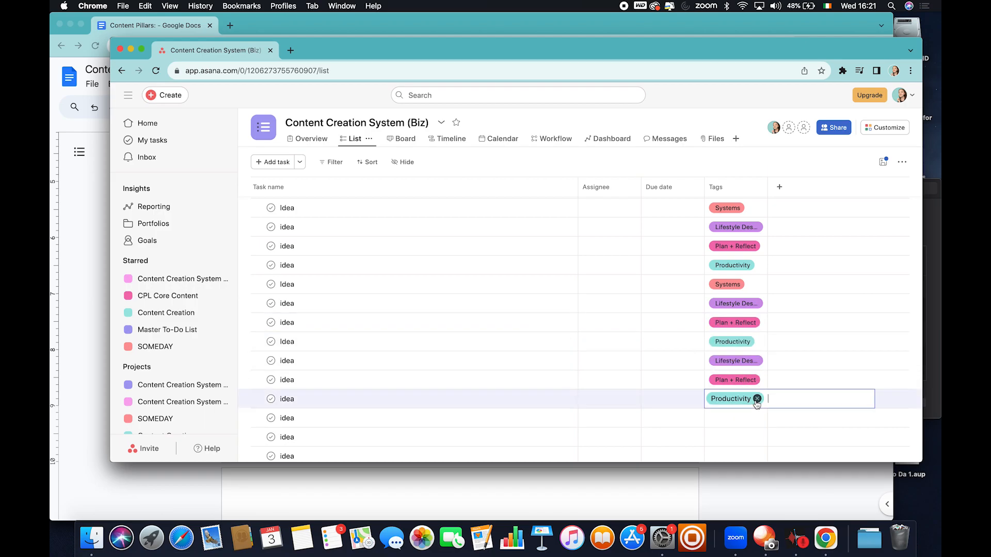
{"action": "key", "text": "BackSpace"}
{"action": "type", "text": "syst"}
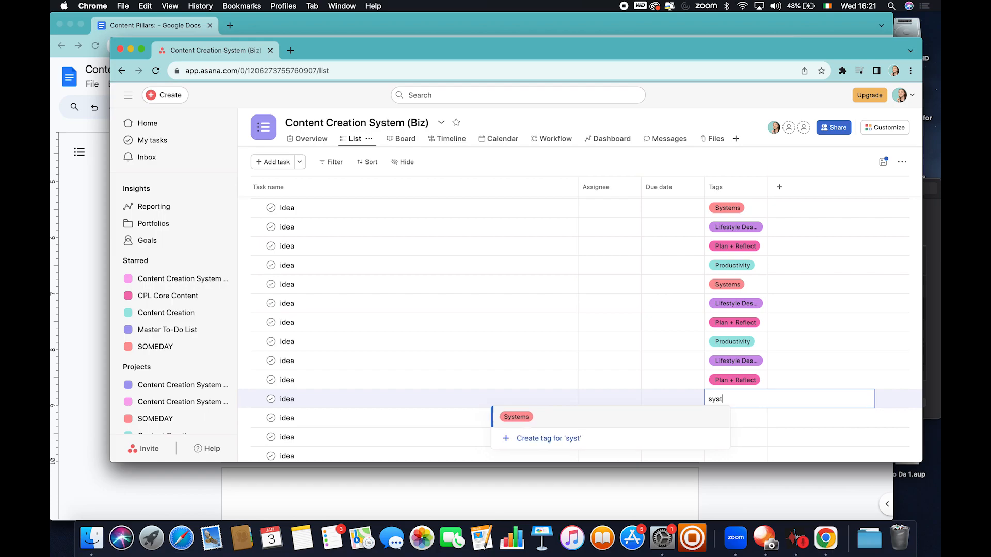
{"action": "key", "text": "Return"}
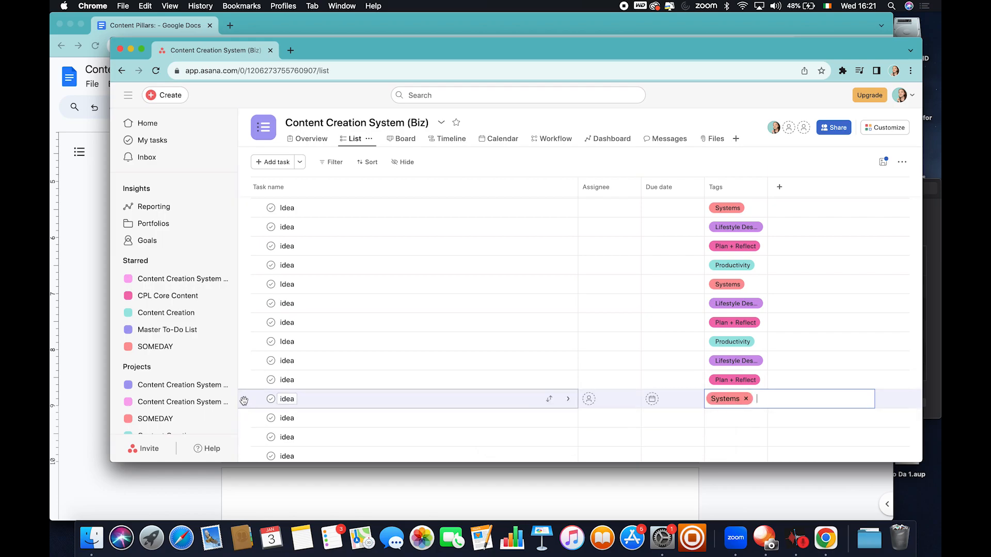
{"action": "key", "text": "Escape"}
{"action": "left_click_drag", "start_coordinate": [244, 400], "coordinate": [244, 359]}
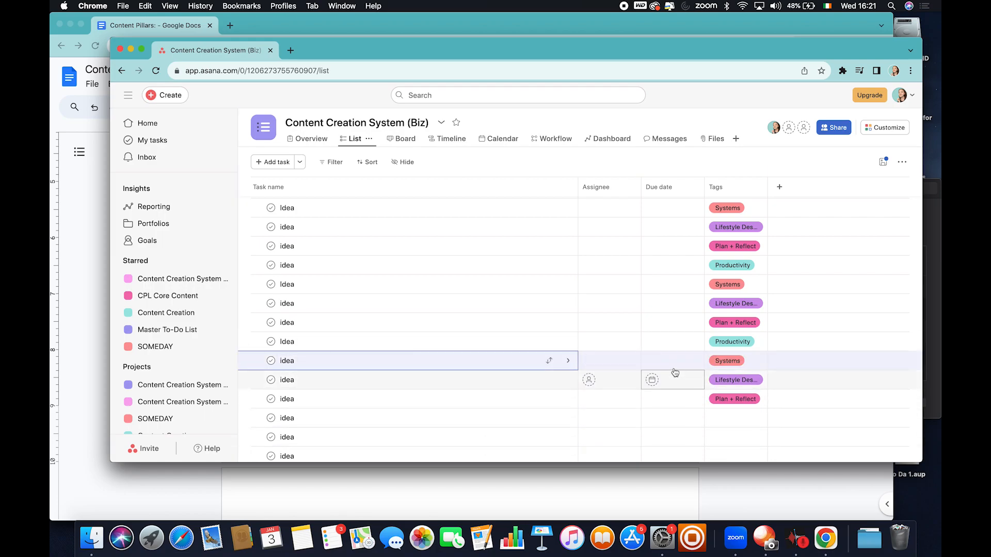
{"action": "scroll", "coordinate": [683, 365], "scroll_direction": "up", "scroll_amount": 2}
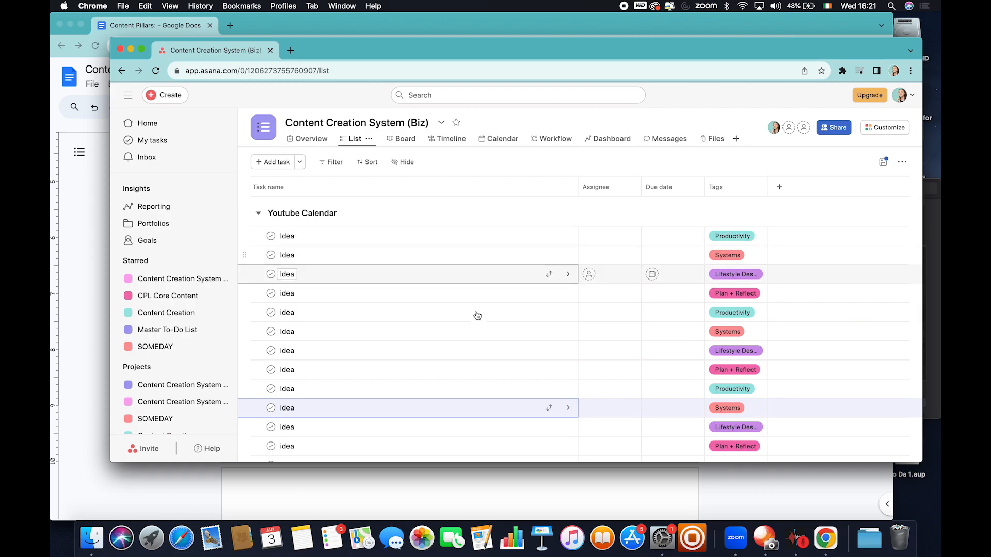
Step: Set the due dates of the first and second Youtube Calendar tasks to 10 and 17 January 2024
{"action": "scroll", "coordinate": [486, 448], "scroll_direction": "down", "scroll_amount": 1}
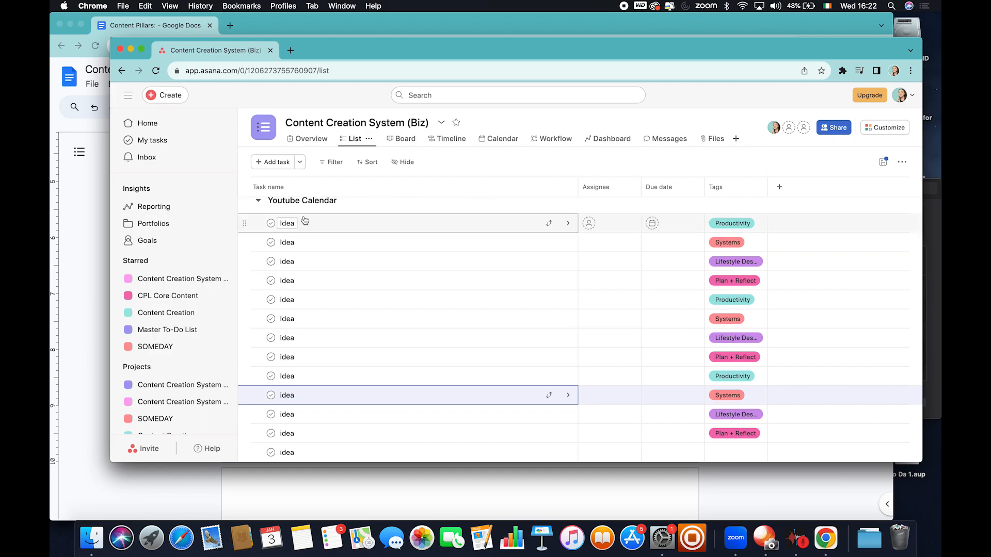
{"action": "left_click", "coordinate": [676, 226]}
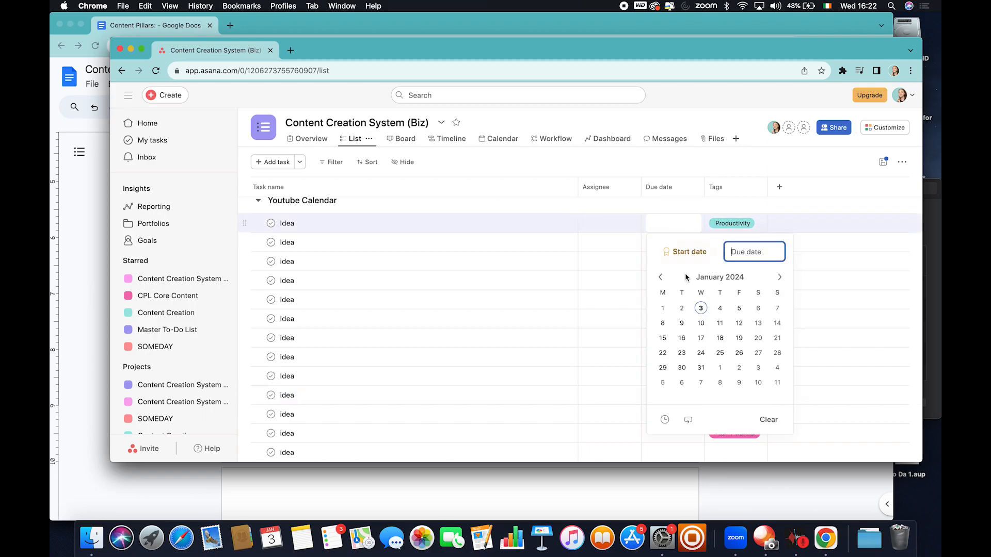
{"action": "left_click", "coordinate": [701, 324]}
{"action": "left_click", "coordinate": [686, 114]}
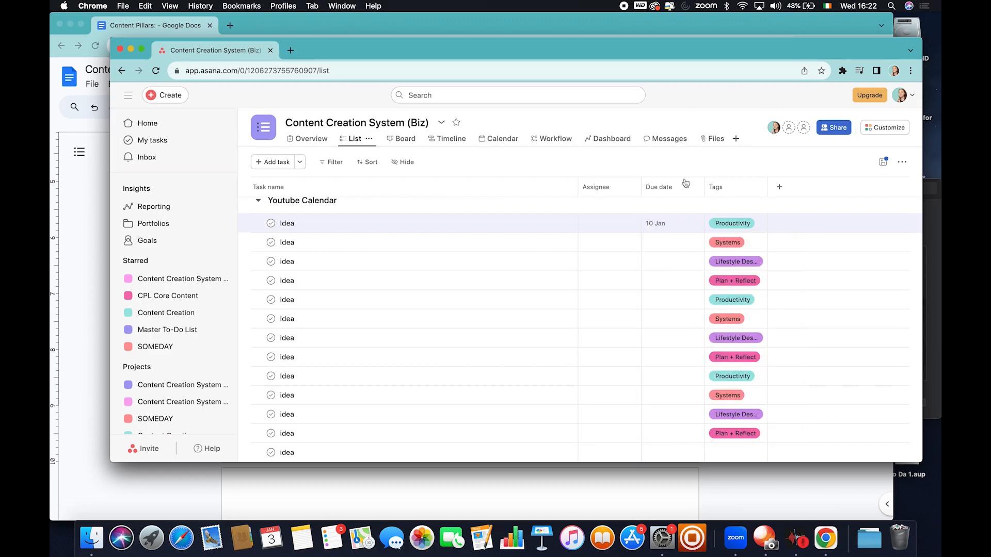
{"action": "left_click", "coordinate": [674, 246]}
{"action": "left_click", "coordinate": [701, 358]}
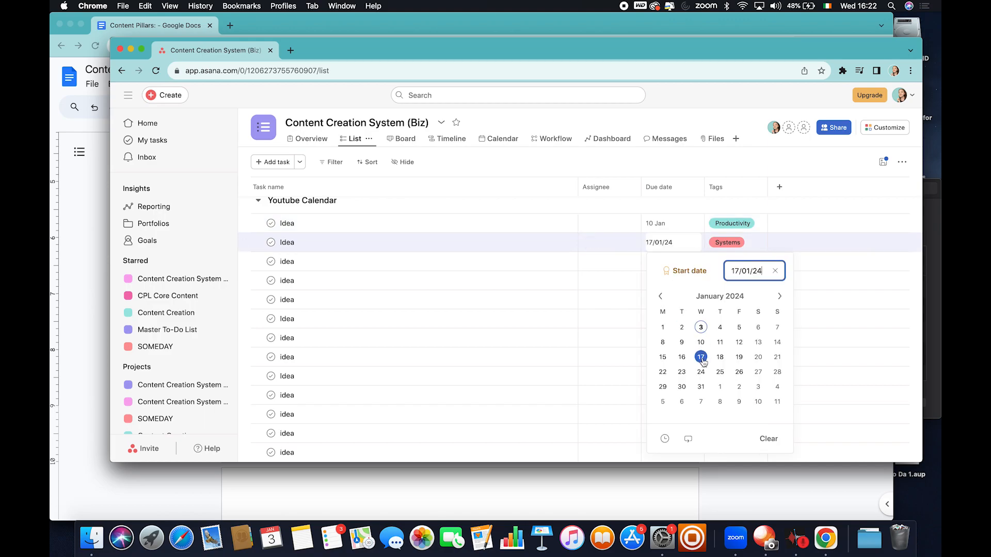
{"action": "left_click", "coordinate": [685, 126]}
Step: Set the due dates of the third and fourth Youtube Calendar tasks to 24 and 31 January 2024
{"action": "left_click", "coordinate": [674, 262]}
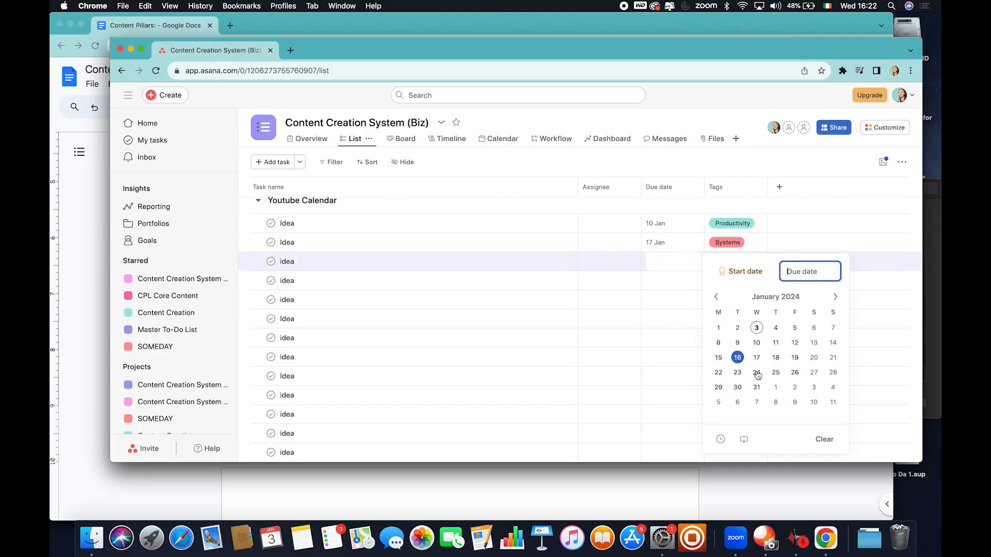
{"action": "left_click", "coordinate": [757, 373]}
{"action": "left_click", "coordinate": [667, 102]}
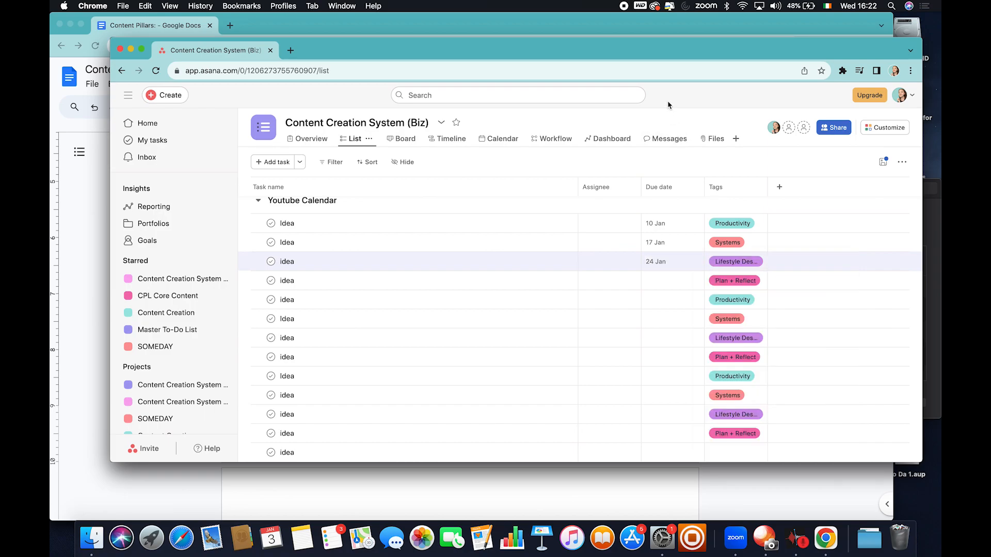
{"action": "left_click", "coordinate": [674, 281]}
{"action": "left_click", "coordinate": [756, 316]}
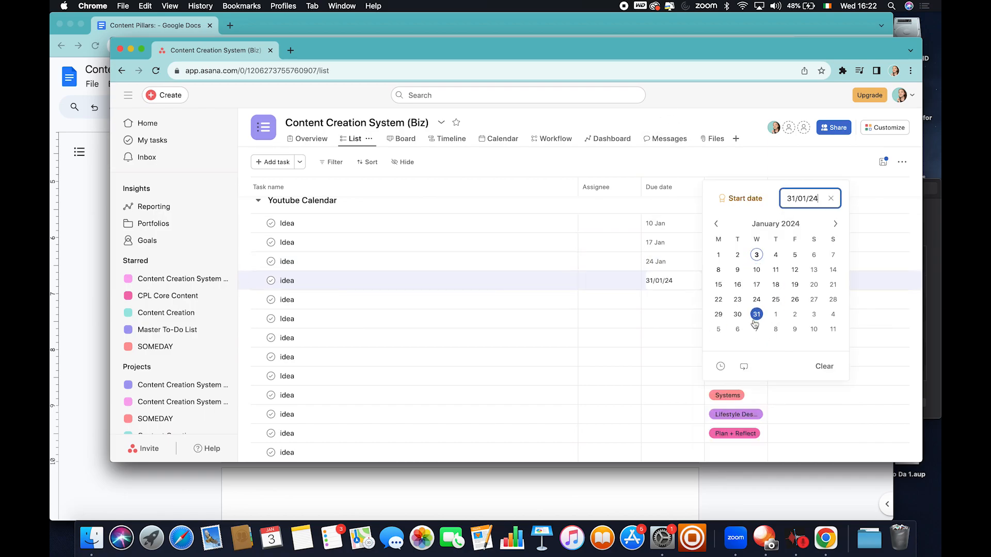
{"action": "left_click", "coordinate": [683, 103]}
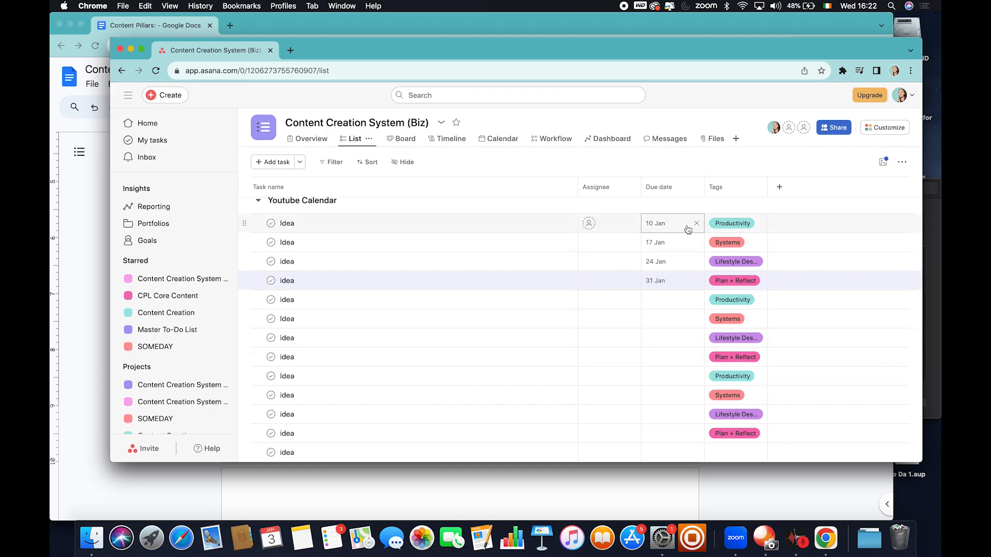
Step: Make the Asana window taller and add a section named Checklists below Youtube Calendar
{"action": "scroll", "coordinate": [692, 325], "scroll_direction": "down", "scroll_amount": 1}
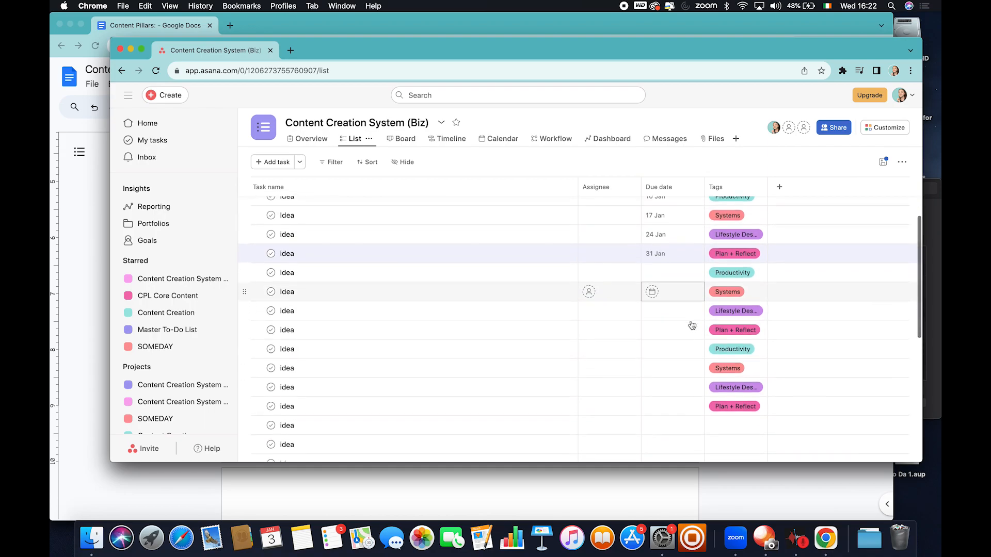
{"action": "scroll", "coordinate": [692, 325], "scroll_direction": "down", "scroll_amount": 1}
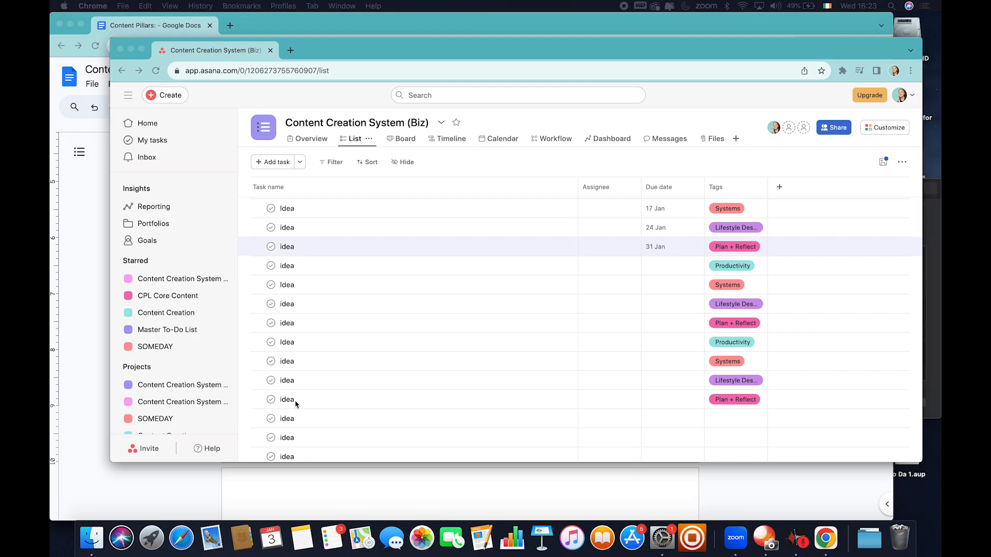
{"action": "scroll", "coordinate": [295, 400], "scroll_direction": "down", "scroll_amount": 10}
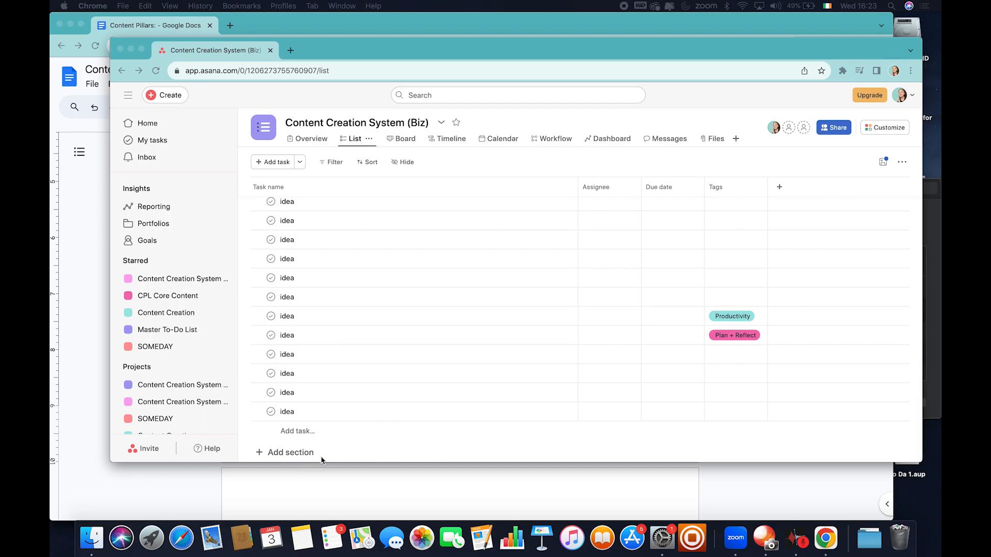
{"action": "left_click", "coordinate": [321, 459]}
{"action": "left_click_drag", "start_coordinate": [322, 463], "coordinate": [322, 519]}
{"action": "left_click", "coordinate": [294, 508]}
{"action": "type", "text": "Ch"}
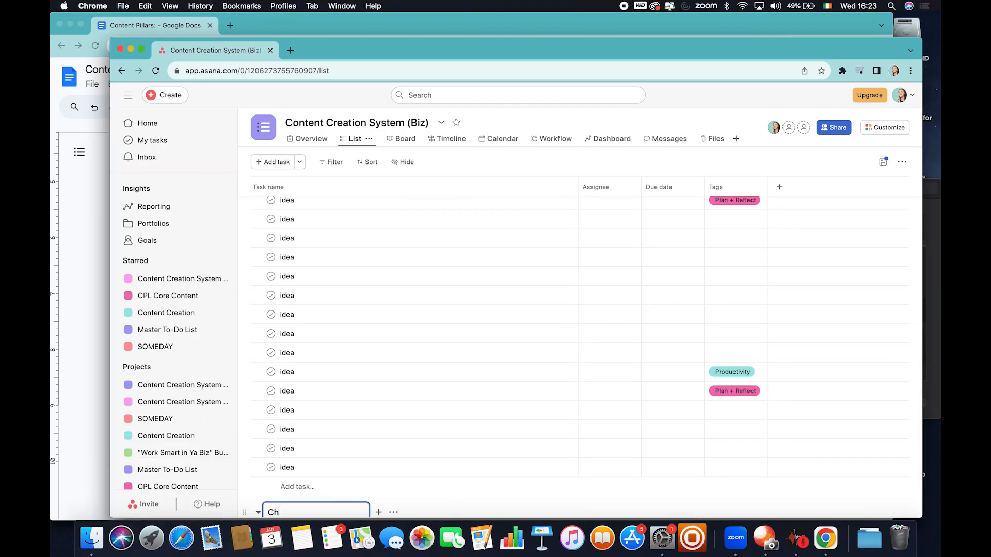
{"action": "type", "text": "ecklists"}
{"action": "key", "text": "Return"}
Step: Add the tasks Weekly checklist, Monthly checklist and Quarterly checklist to the Checklists section
{"action": "type", "text": "Weekl"}
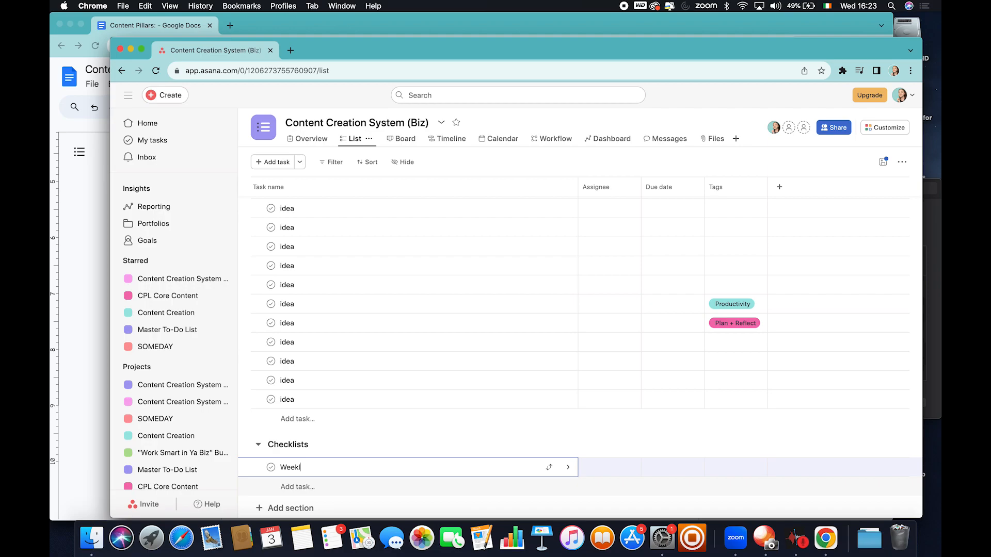
{"action": "type", "text": "y checklist"}
{"action": "key", "text": "Return"}
{"action": "type", "text": "Monthly"}
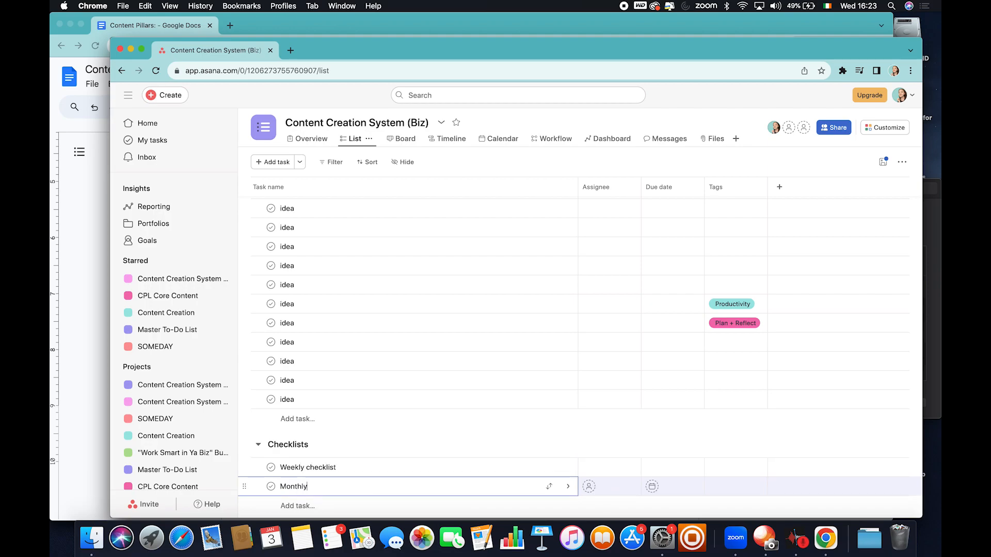
{"action": "type", "text": " checklist"}
{"action": "key", "text": "Return"}
{"action": "type", "text": "Quarte"}
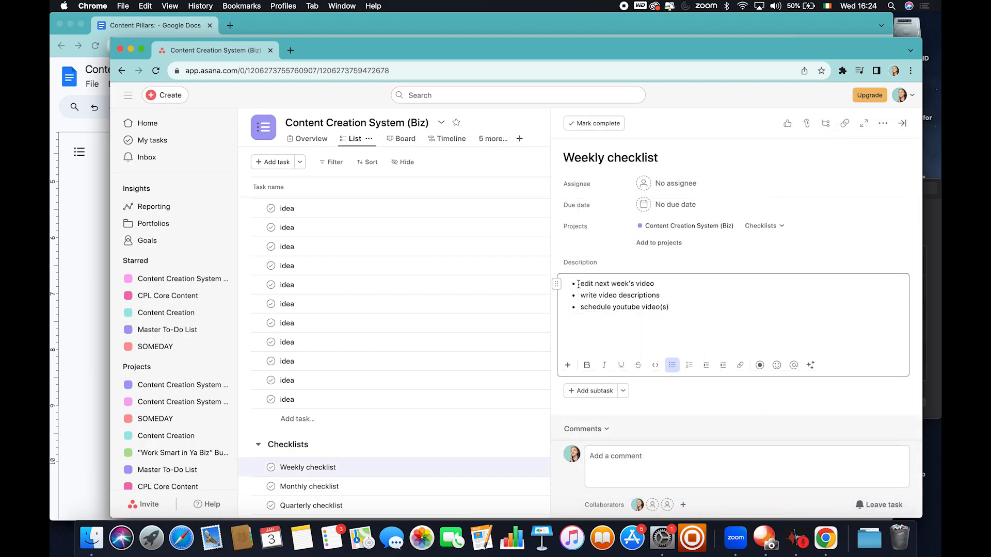
Step: Review the items in the Weekly checklist's description
{"action": "left_click_drag", "start_coordinate": [579, 284], "coordinate": [687, 305]}
{"action": "left_click", "coordinate": [687, 305]}
{"action": "left_click", "coordinate": [672, 296]}
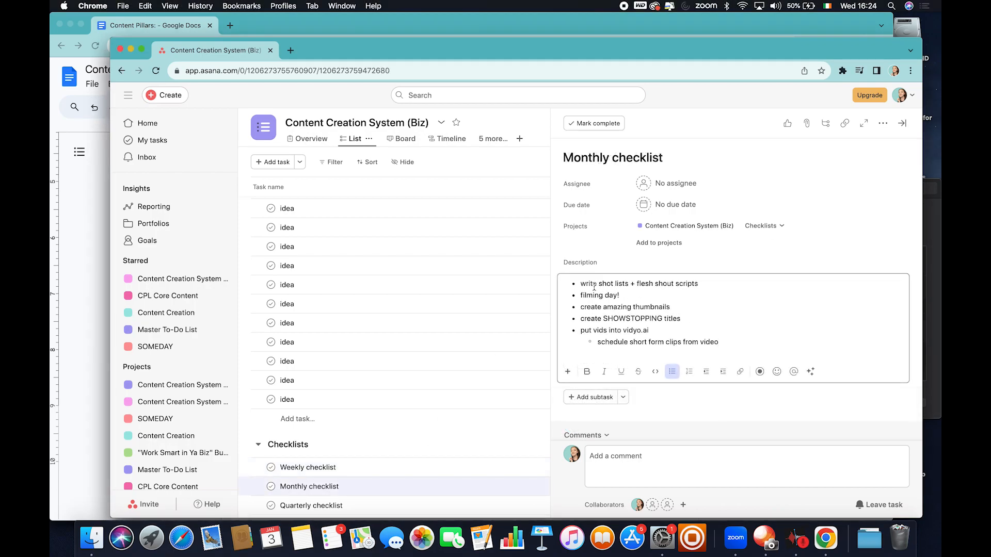
Step: Correct the Monthly checklist's first item to "write shot lists + flesh out scripts" and review its remaining items
{"action": "key", "text": "BackSpace"}
{"action": "key", "text": "BackSpace"}
{"action": "left_click", "coordinate": [582, 297]}
{"action": "left_click_drag", "start_coordinate": [590, 293], "coordinate": [633, 292]}
{"action": "left_click", "coordinate": [632, 293]}
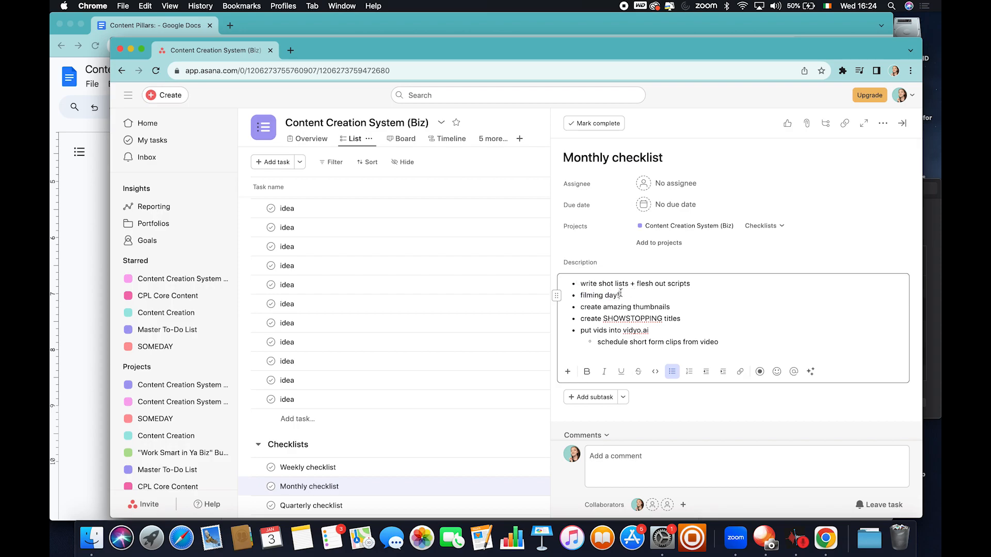
{"action": "left_click_drag", "start_coordinate": [579, 307], "coordinate": [688, 308]}
{"action": "left_click_drag", "start_coordinate": [577, 318], "coordinate": [704, 317]}
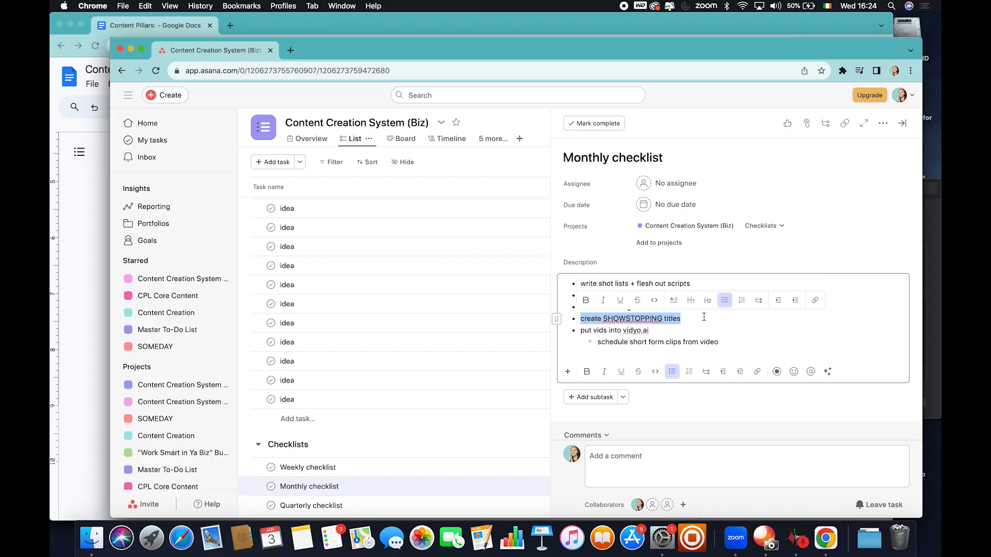
{"action": "left_click", "coordinate": [581, 330]}
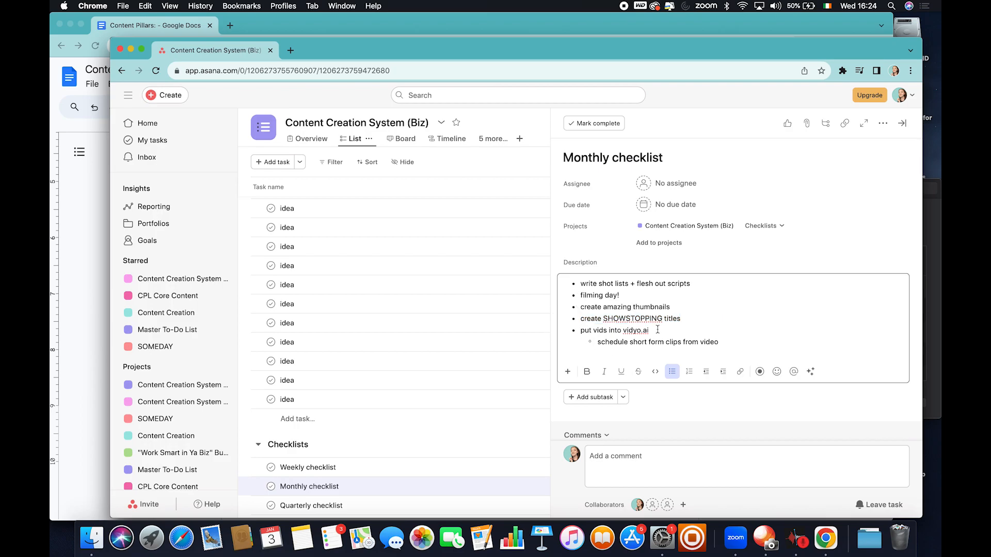
{"action": "left_click_drag", "start_coordinate": [654, 331], "coordinate": [617, 331]}
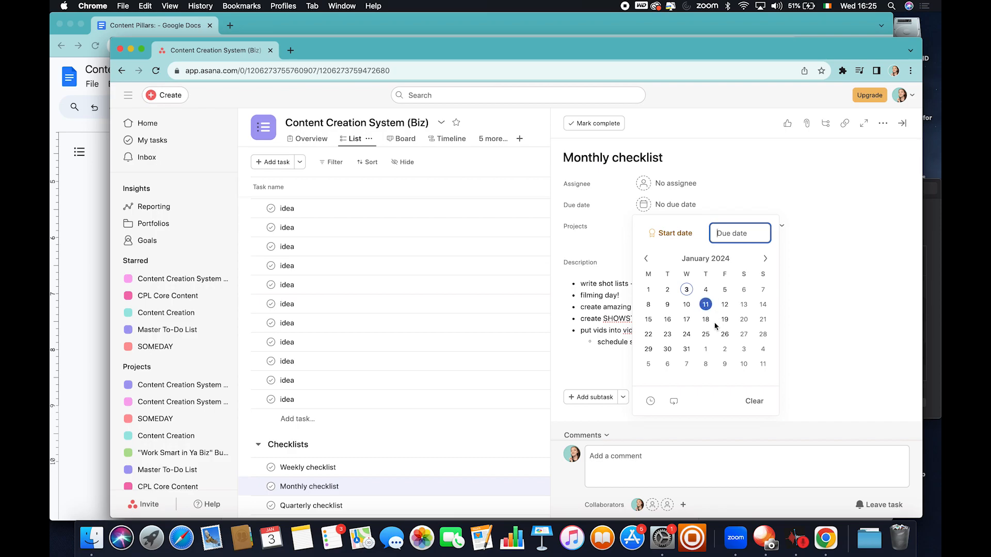
Step: Set the Monthly checklist's due date to 29 January 2024, repeating monthly on the last day
{"action": "left_click", "coordinate": [649, 349]}
{"action": "left_click", "coordinate": [673, 402]}
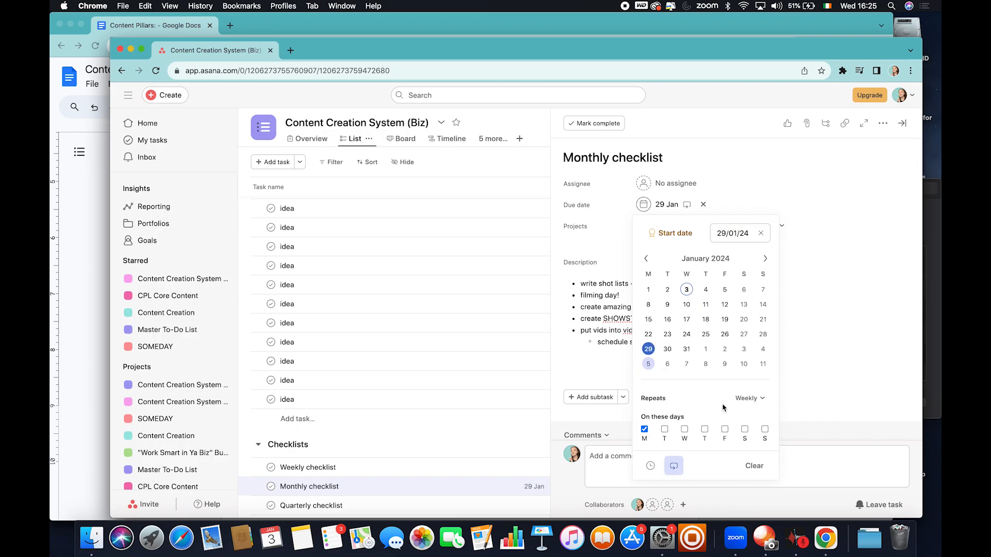
{"action": "left_click", "coordinate": [749, 398]}
{"action": "left_click", "coordinate": [759, 455]}
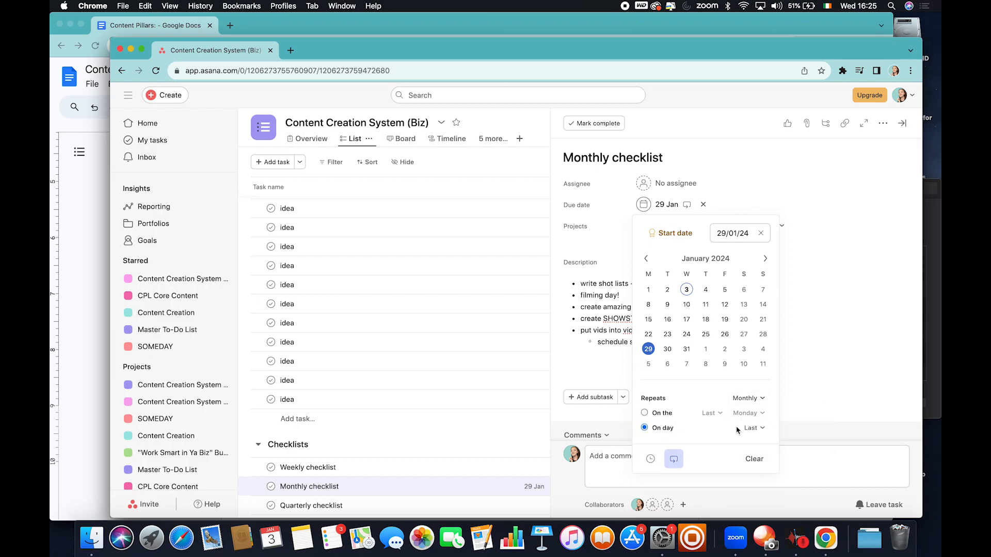
{"action": "left_click", "coordinate": [756, 430]}
{"action": "left_click", "coordinate": [775, 432]}
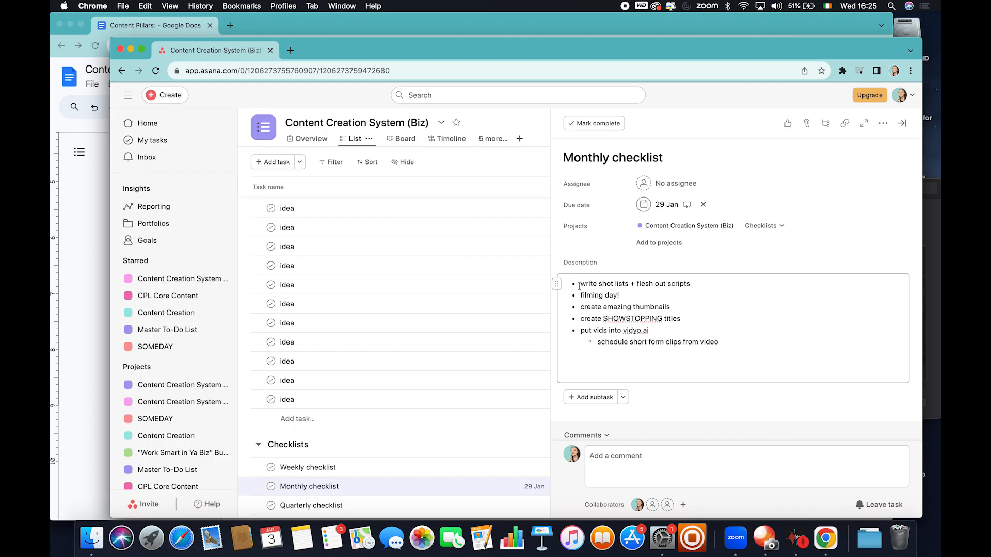
Step: Look over the Monthly checklist's items and assign the task to the account owner
{"action": "left_click_drag", "start_coordinate": [579, 285], "coordinate": [733, 343]}
{"action": "left_click", "coordinate": [733, 343]}
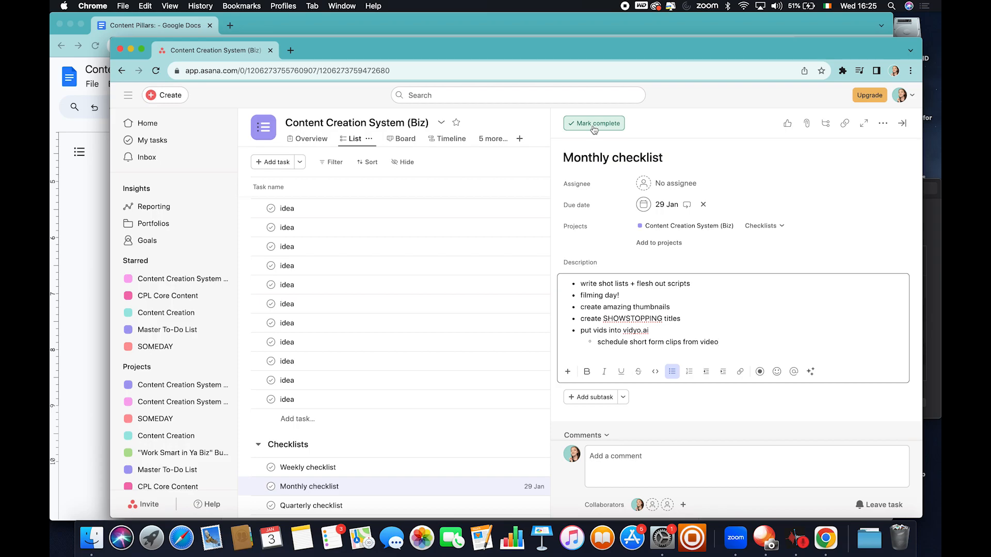
{"action": "left_click", "coordinate": [653, 184]}
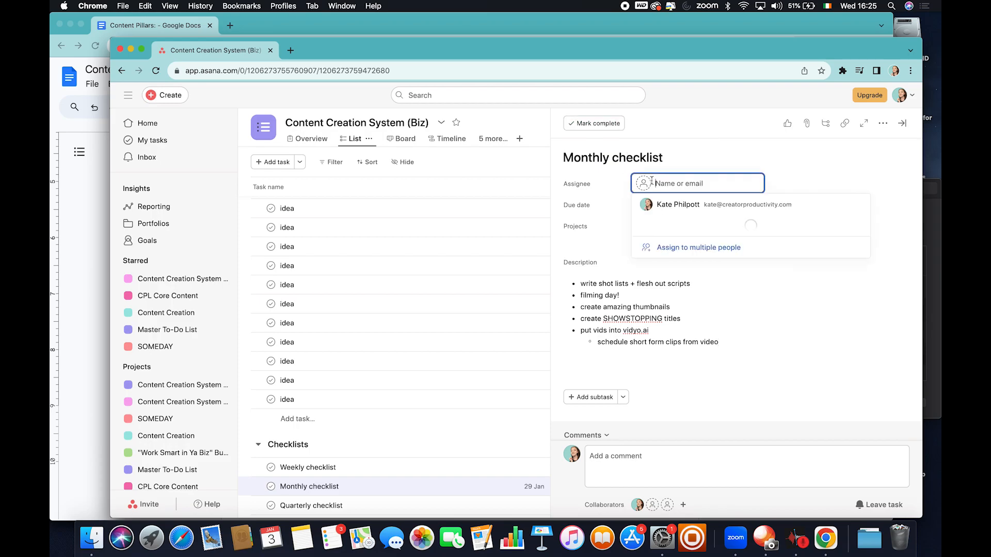
{"action": "left_click", "coordinate": [673, 202]}
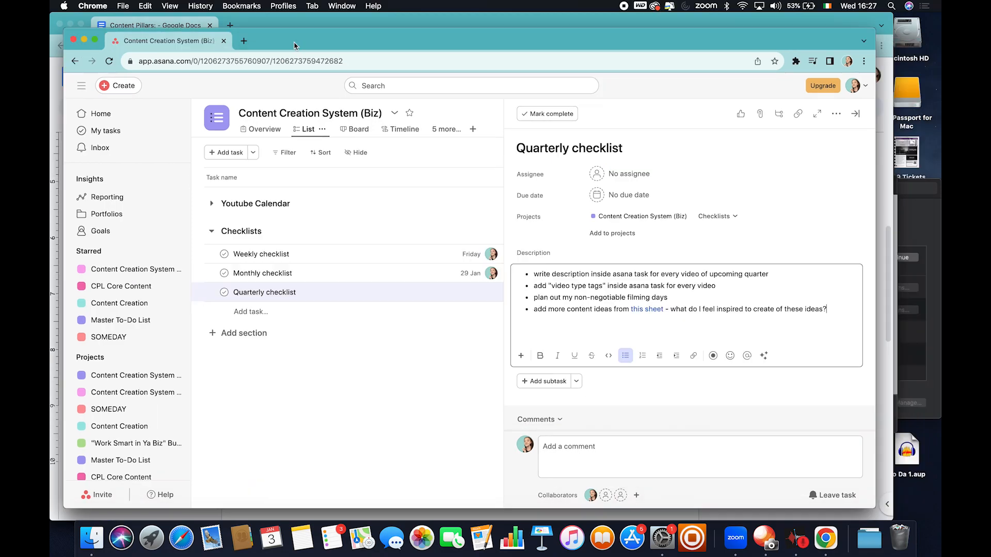
Step: Show the Asana window full screen and review the Quarterly checklist's item about writing video descriptions
{"action": "left_click", "coordinate": [724, 256]}
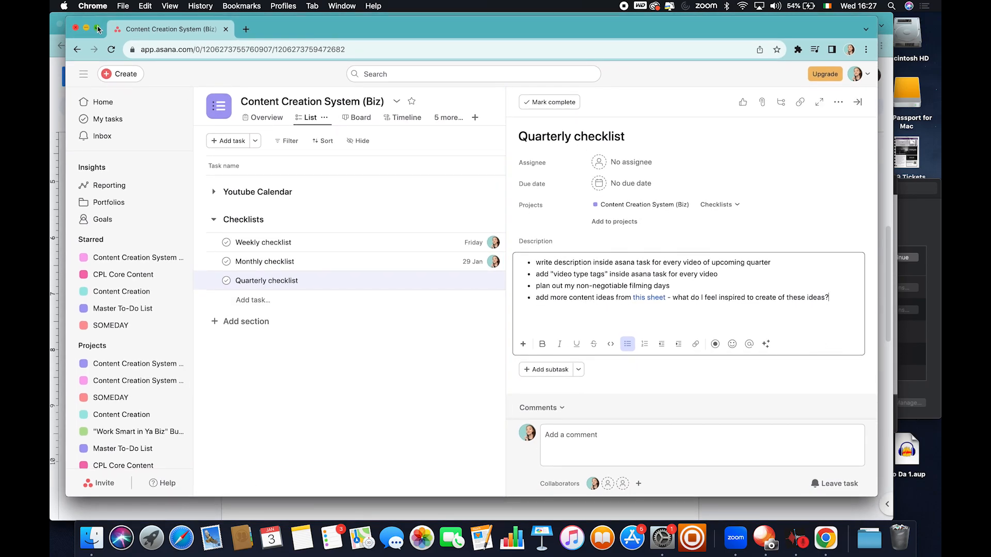
{"action": "key", "text": "ctrl+super+f"}
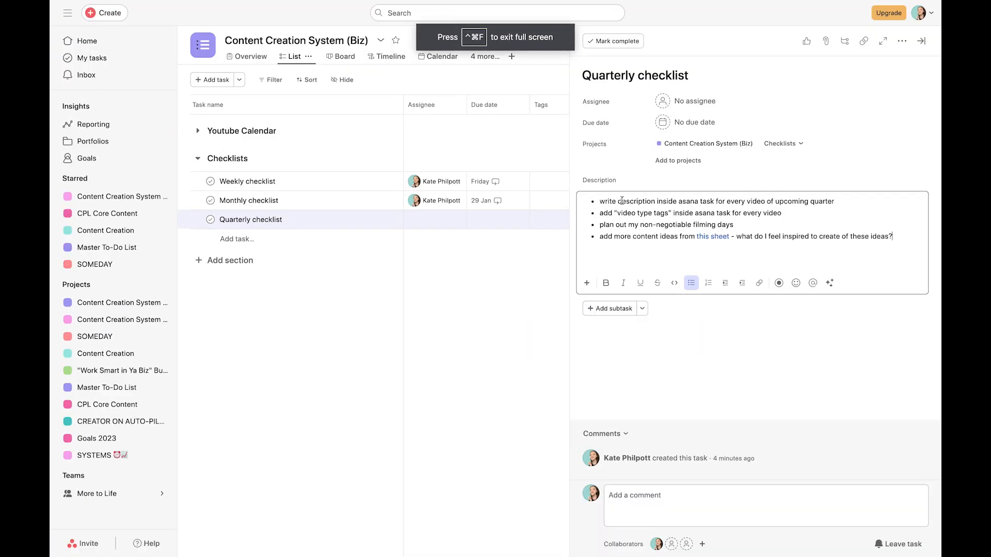
{"action": "left_click_drag", "start_coordinate": [642, 208], "coordinate": [817, 209]}
{"action": "left_click", "coordinate": [815, 208]}
{"action": "left_click_drag", "start_coordinate": [671, 202], "coordinate": [849, 203]}
{"action": "left_click", "coordinate": [849, 202]}
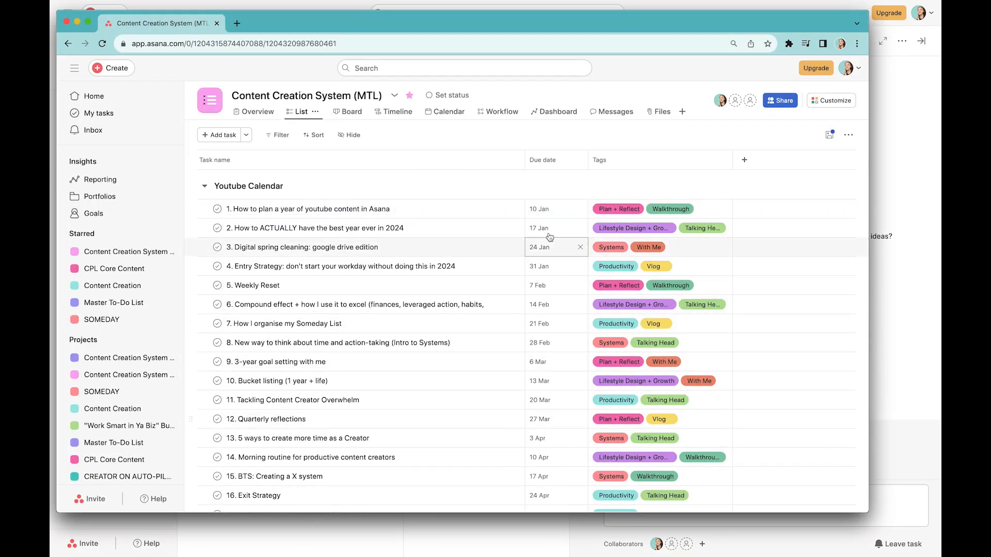
Step: Examine the details of the first four Youtube Calendar tasks in the Content Creation System (MTL) project
{"action": "left_click", "coordinate": [515, 210]}
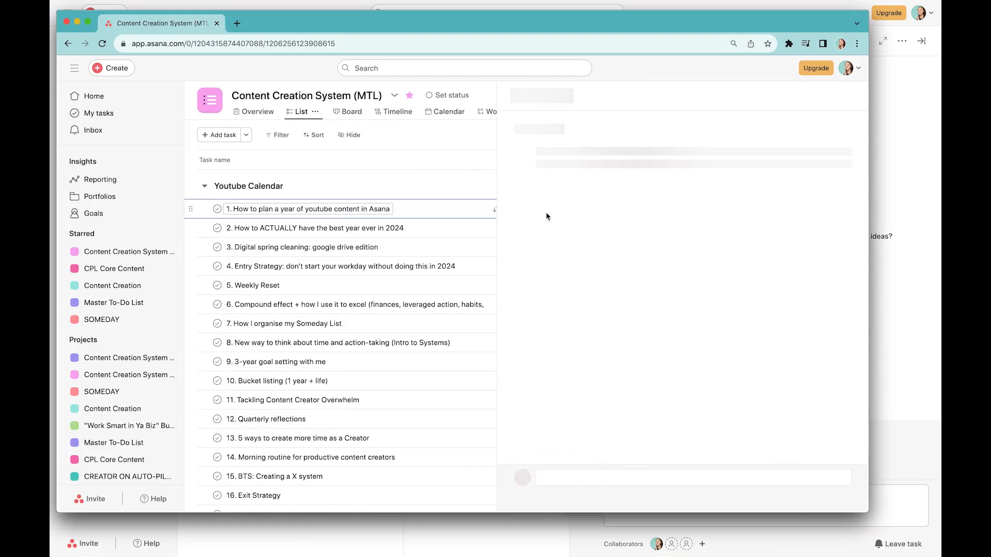
{"action": "left_click_drag", "start_coordinate": [614, 293], "coordinate": [704, 425]}
{"action": "left_click", "coordinate": [638, 366]}
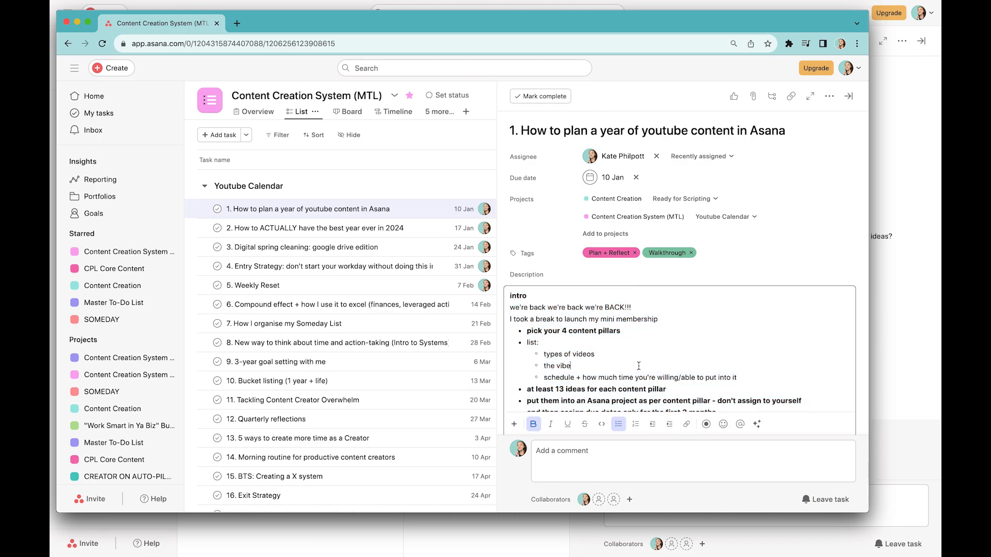
{"action": "scroll", "coordinate": [639, 365], "scroll_direction": "down", "scroll_amount": 3}
{"action": "left_click", "coordinate": [429, 230]}
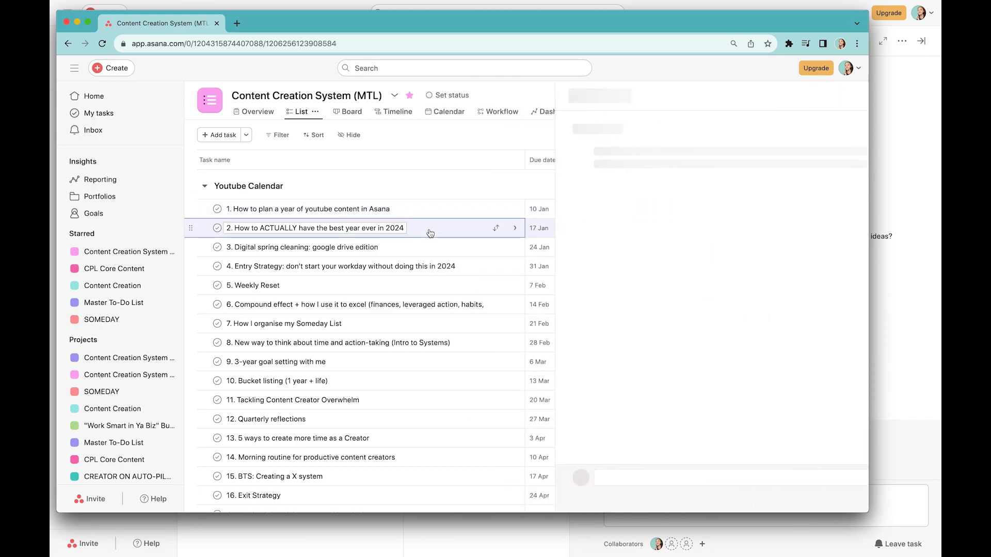
{"action": "left_click", "coordinate": [399, 251]}
{"action": "left_click", "coordinate": [402, 270]}
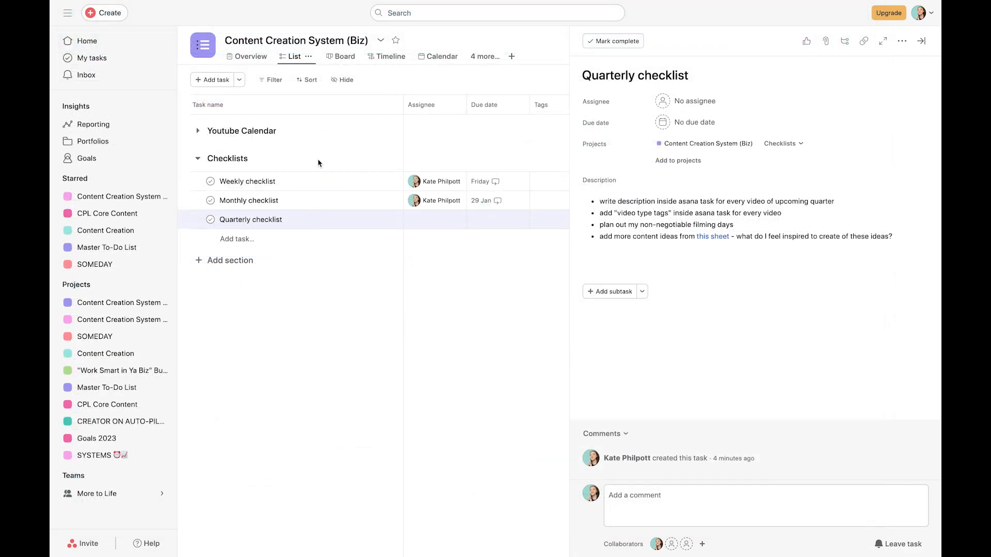
Step: Expand the Youtube Calendar section and open the description of its first idea task
{"action": "left_click", "coordinate": [198, 131]}
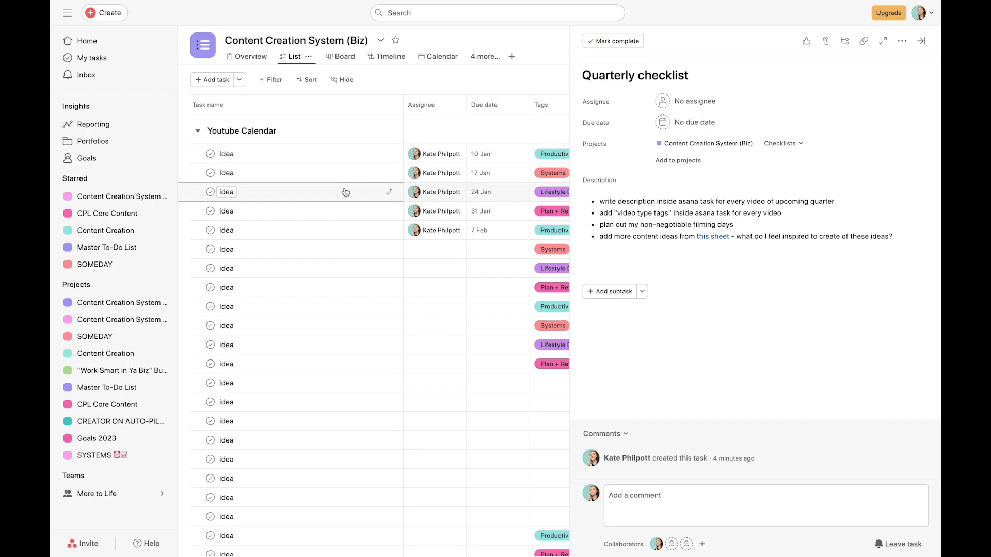
{"action": "left_click", "coordinate": [320, 154]}
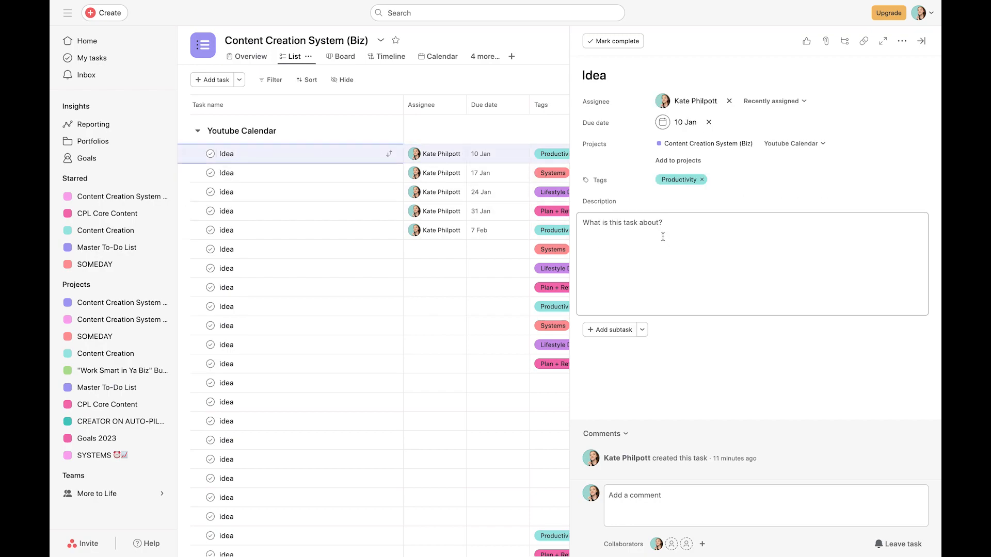
{"action": "left_click", "coordinate": [653, 226]}
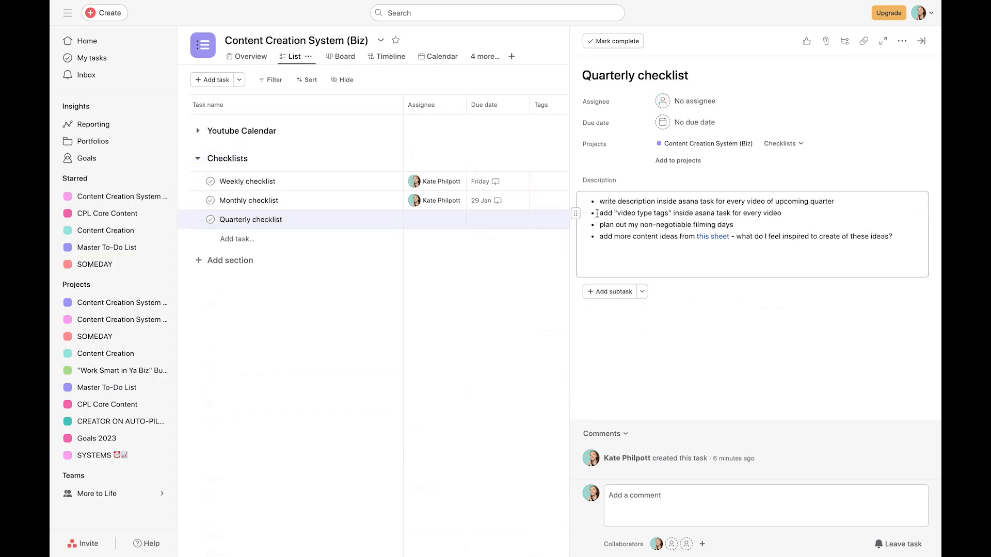
Step: Review the Quarterly checklist's items about adding video type tags and planning non-negotiable filming days
{"action": "left_click_drag", "start_coordinate": [598, 213], "coordinate": [810, 211]}
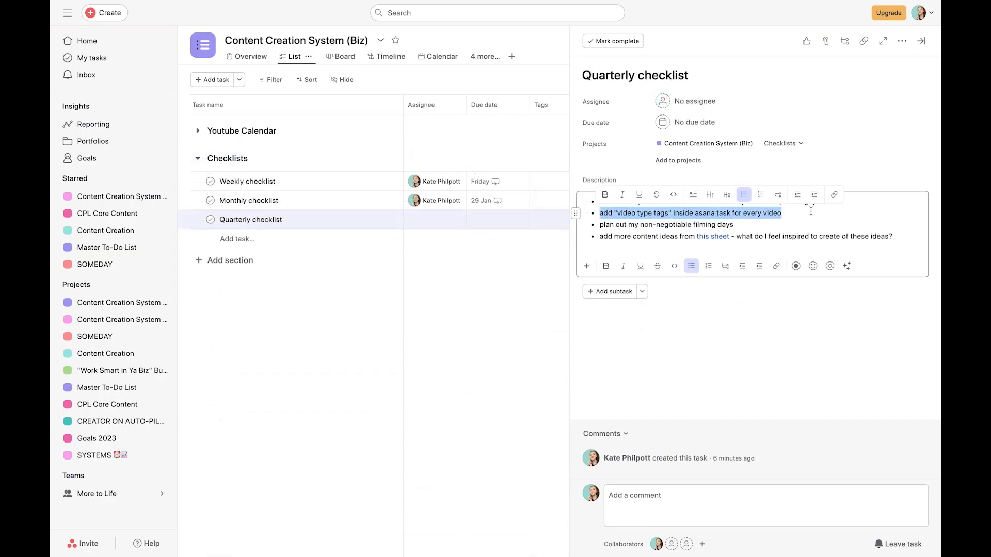
{"action": "left_click", "coordinate": [810, 211]}
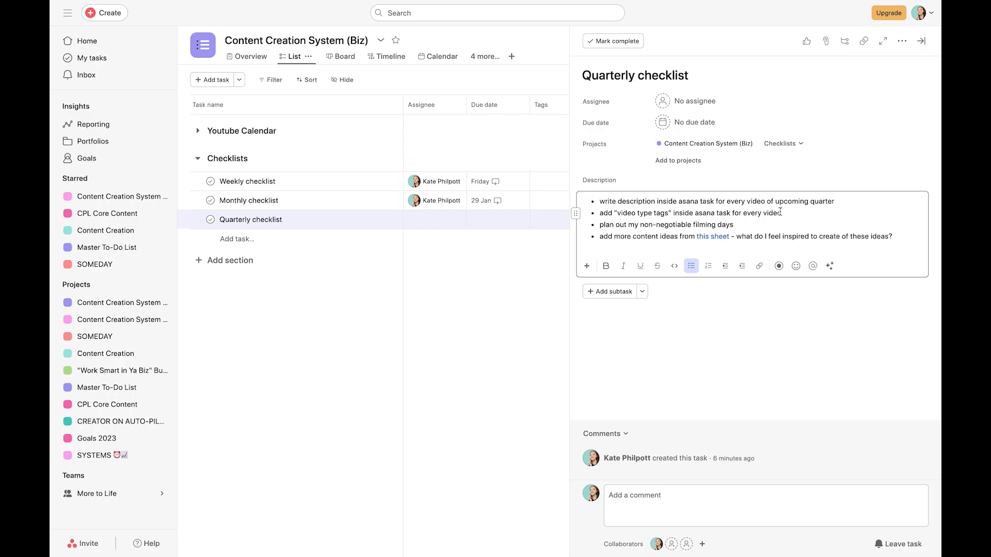
{"action": "triple_click", "coordinate": [779, 211]}
{"action": "left_click", "coordinate": [800, 213]}
{"action": "triple_click", "coordinate": [634, 225]}
{"action": "left_click", "coordinate": [634, 225]}
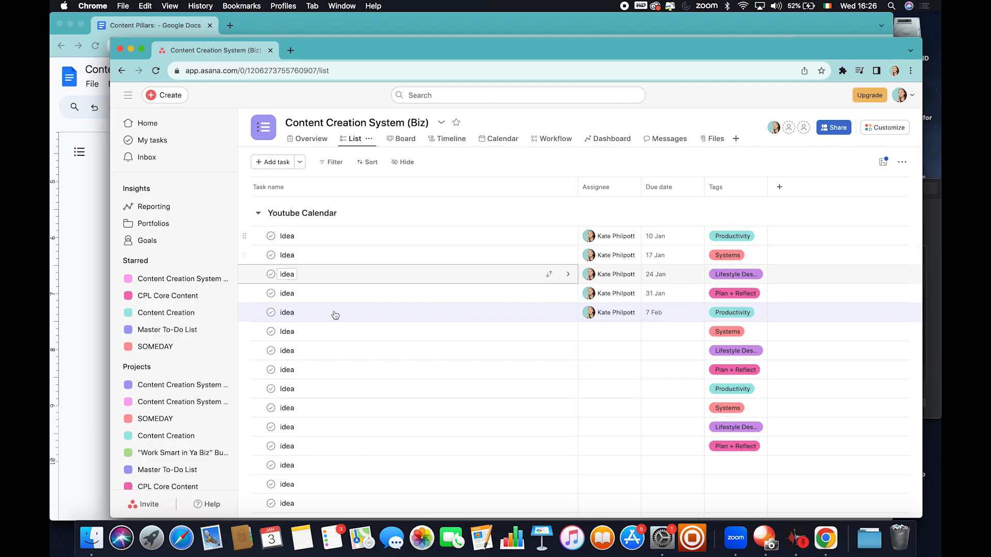
Step: Check the tags, assignees and due dates of the Youtube Calendar tasks and collapse the section
{"action": "scroll", "coordinate": [354, 434], "scroll_direction": "down", "scroll_amount": 3}
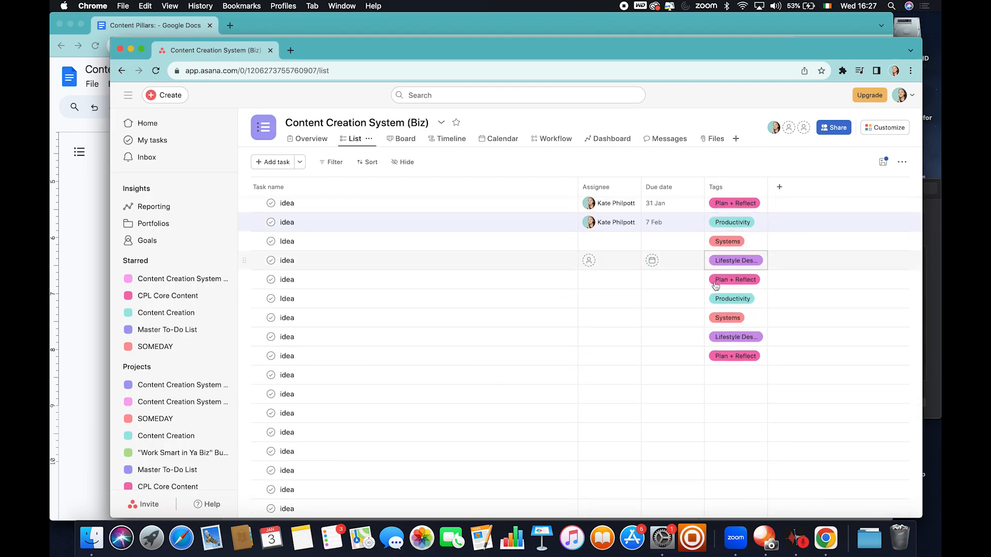
{"action": "scroll", "coordinate": [744, 324], "scroll_direction": "up", "scroll_amount": 3}
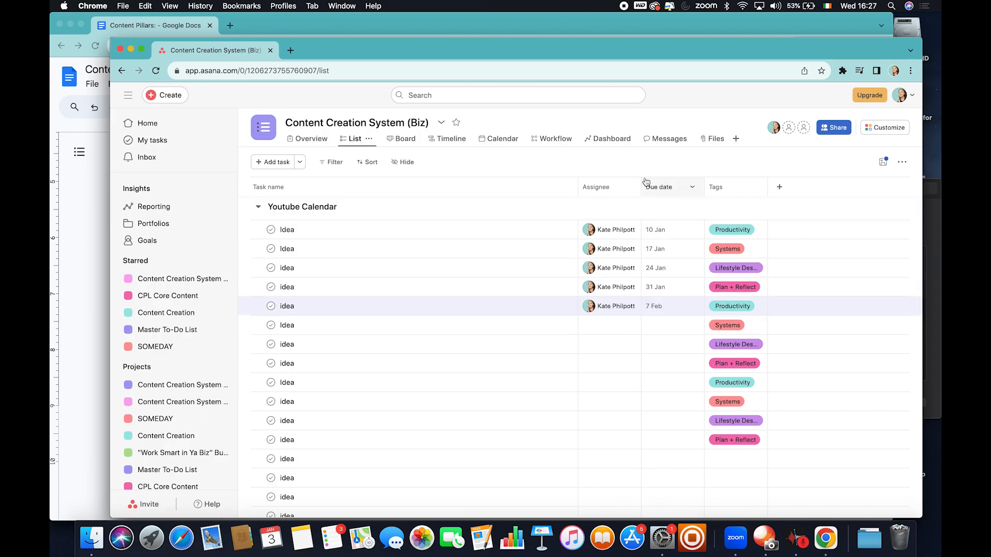
{"action": "mouse_move", "coordinate": [606, 232]}
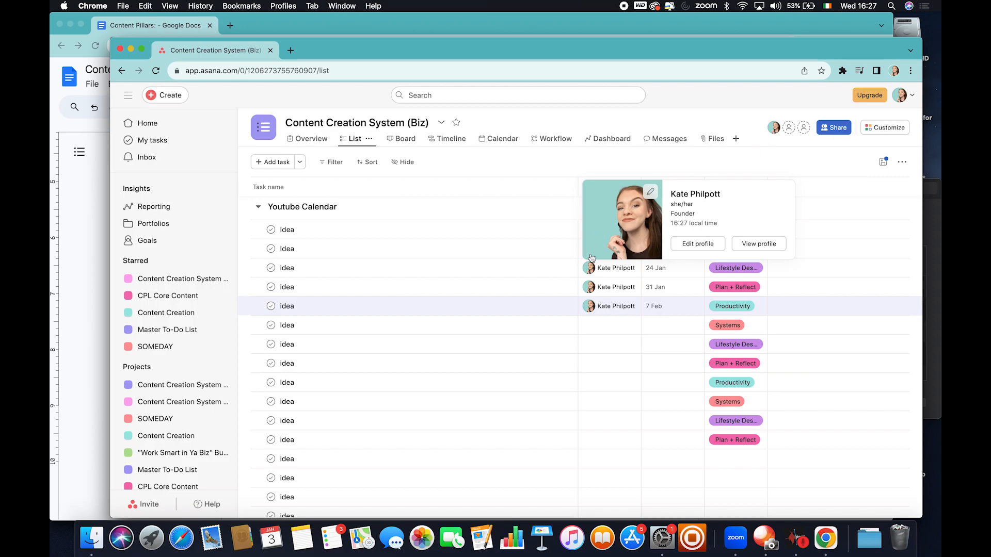
{"action": "mouse_move", "coordinate": [600, 308]}
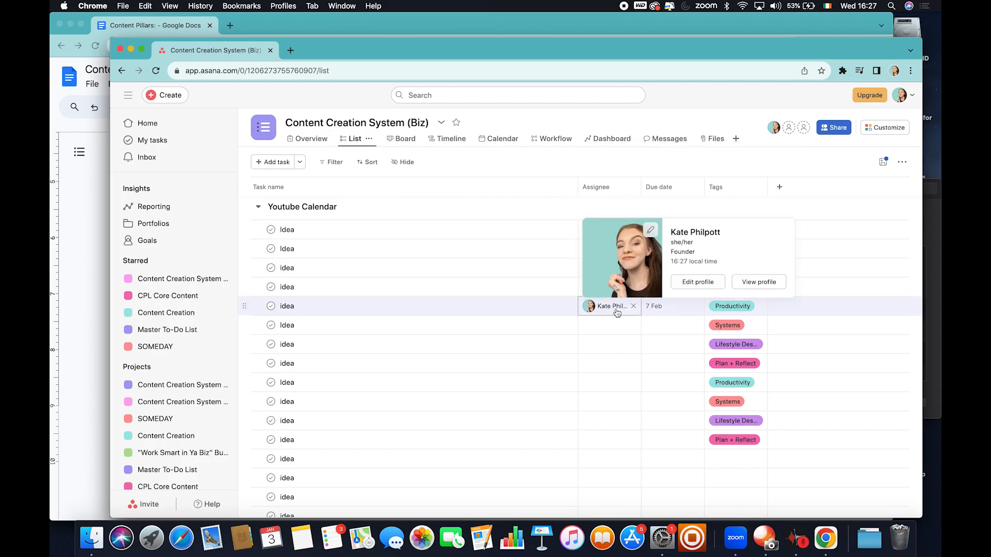
{"action": "left_click", "coordinate": [257, 206]}
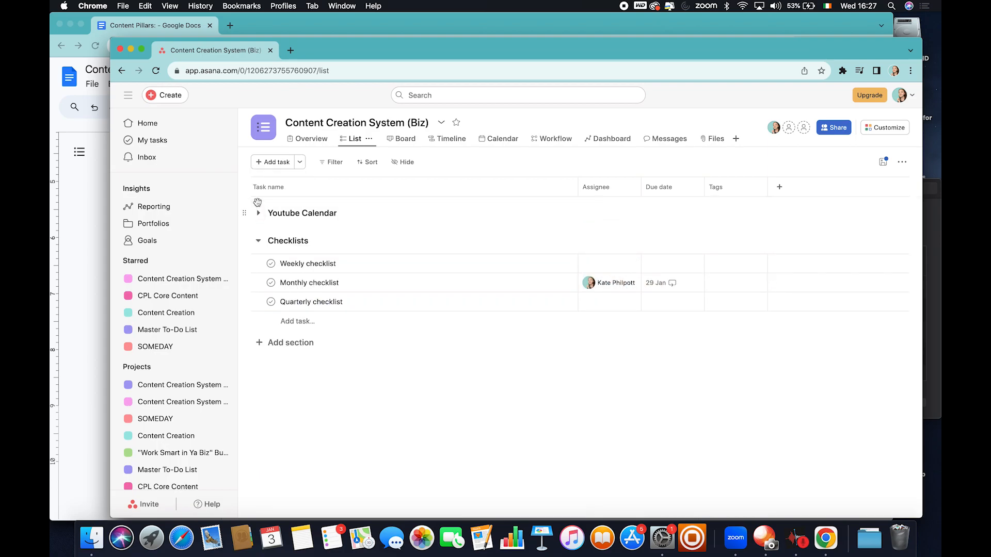